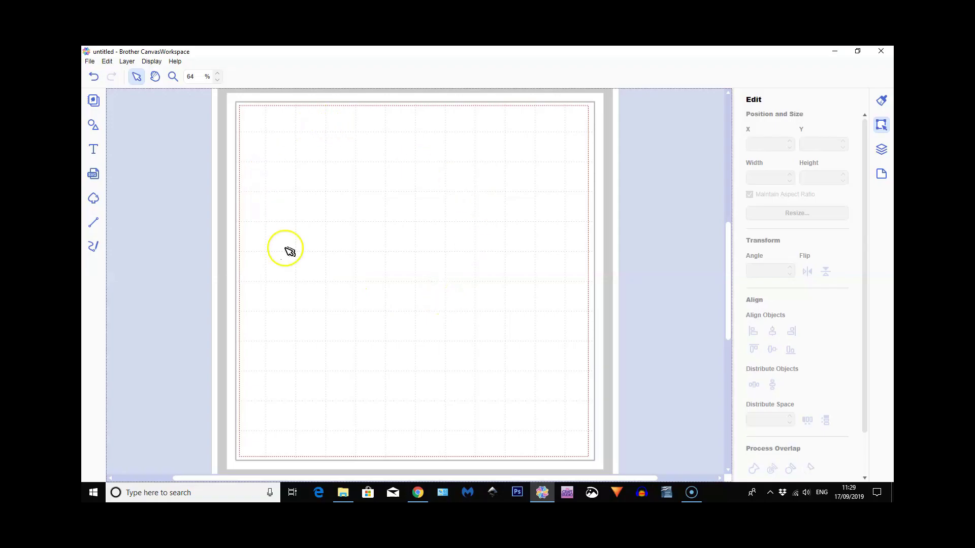
Add a plain square from the basic shapes to the artboard and select it.
left_click(90, 130)
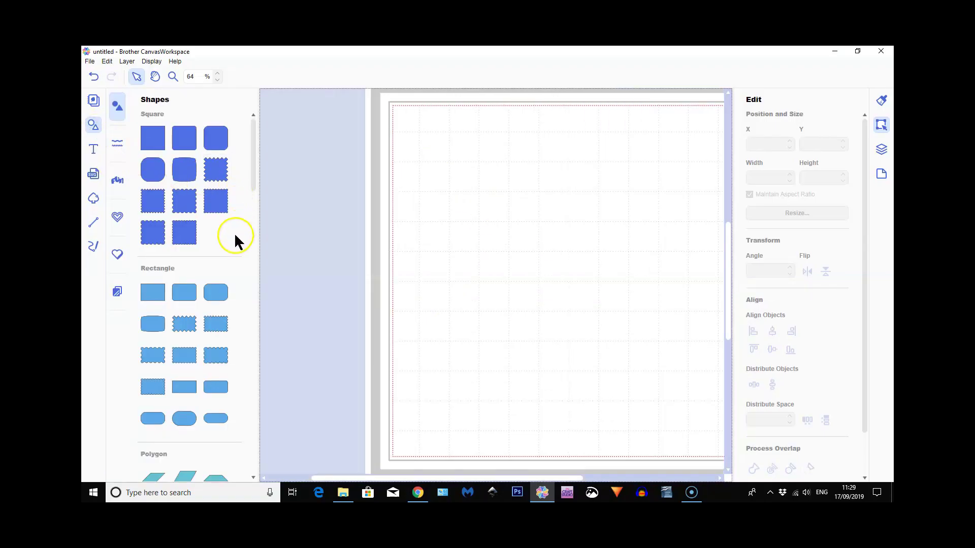
left_click(155, 144)
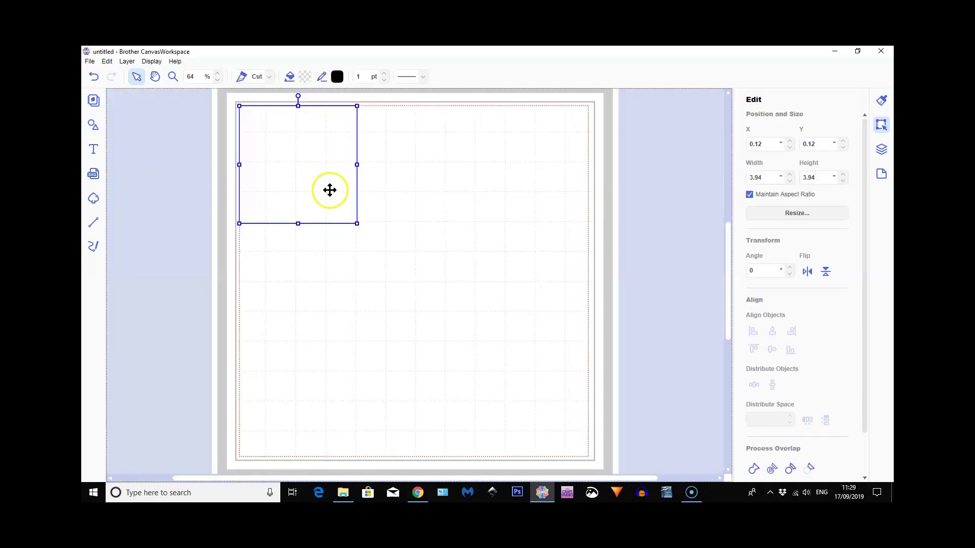
left_click(363, 231)
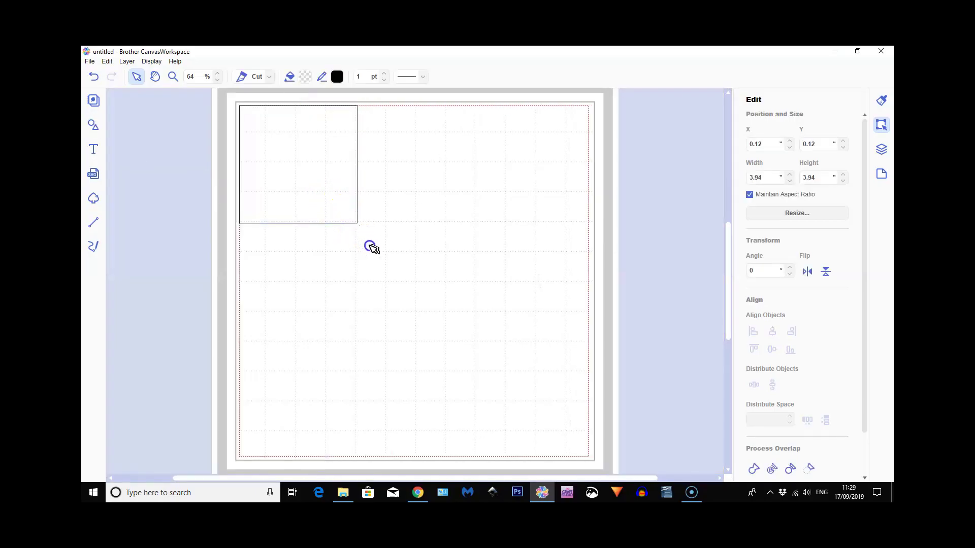
left_click(323, 205)
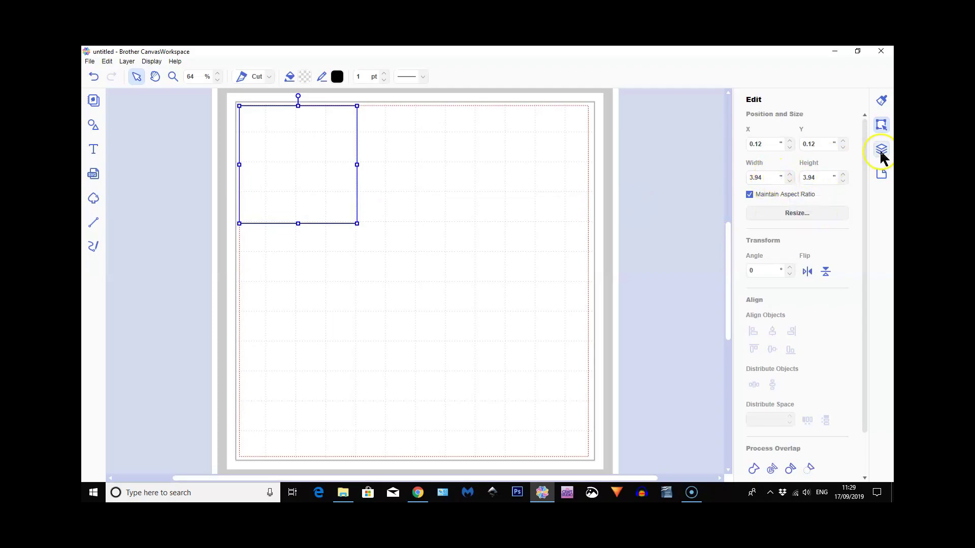
Change the artboard's ruler unit to mm.
left_click(882, 176)
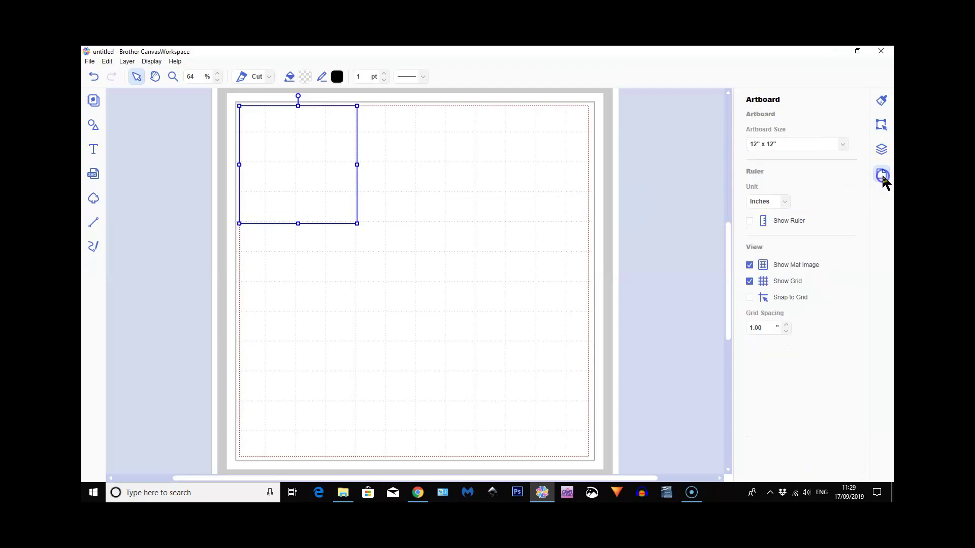
left_click(784, 203)
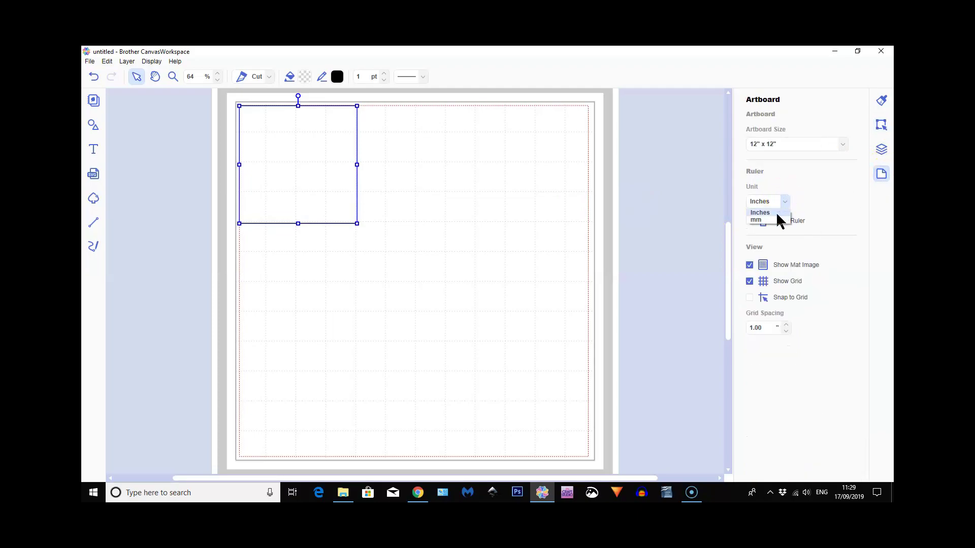
left_click(777, 218)
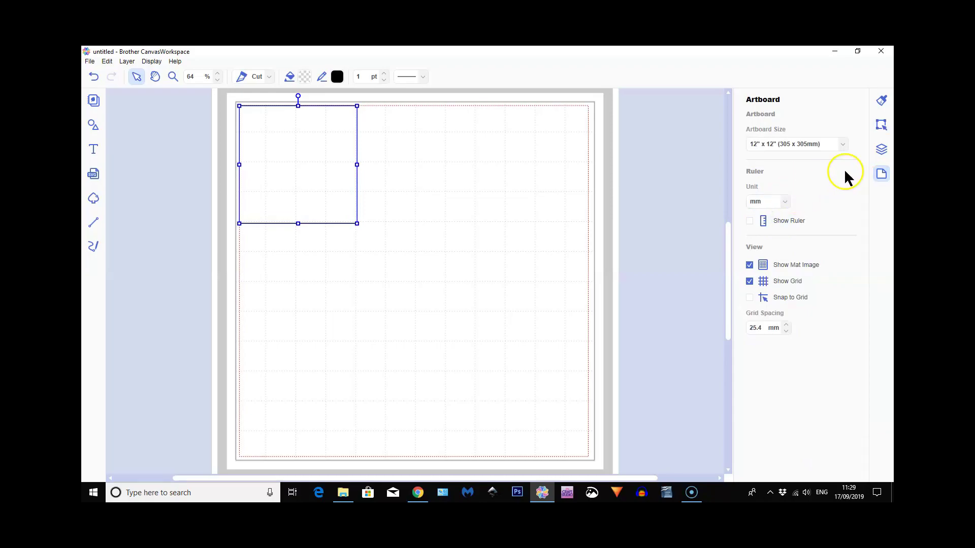
left_click(837, 194)
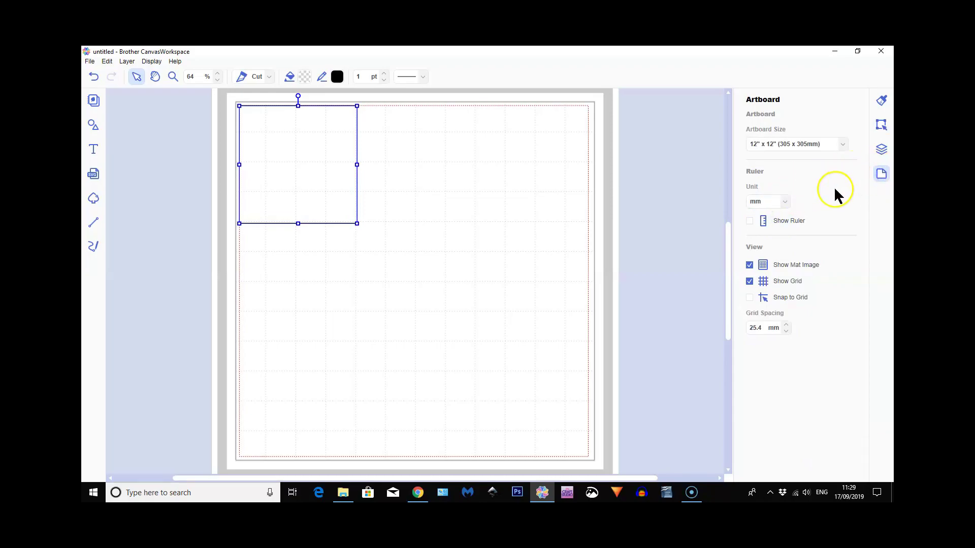
Turn off the square's aspect ratio lock and resize it to 210 mm wide by 300 mm high.
left_click(881, 125)
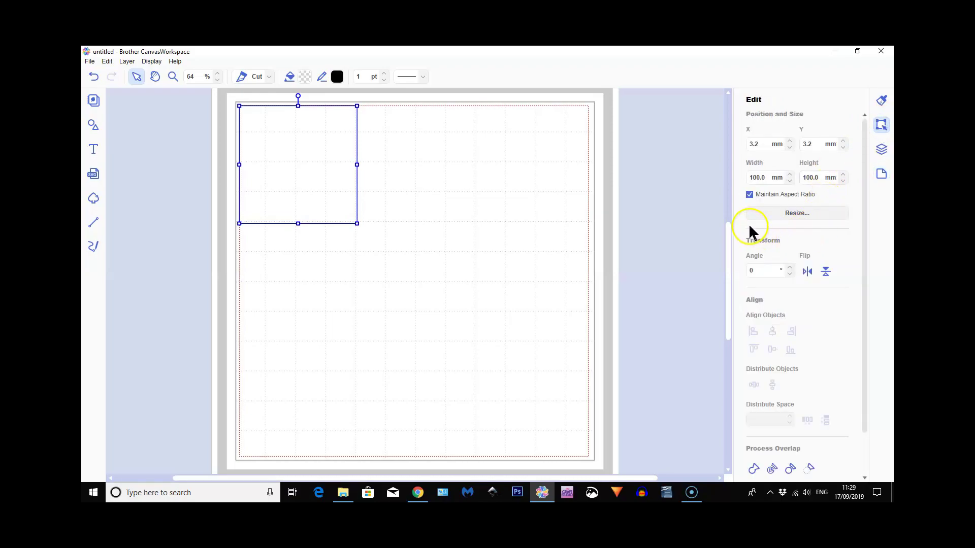
left_click(749, 195)
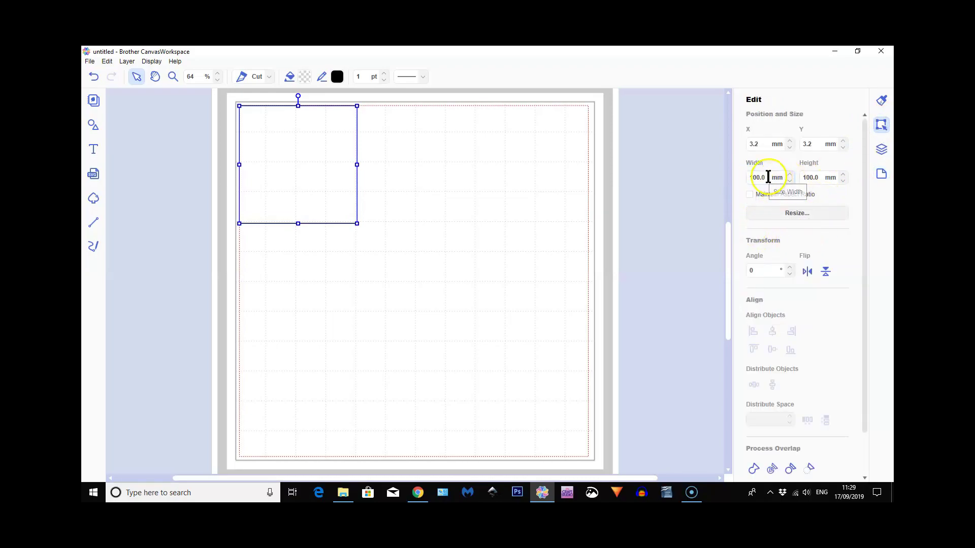
double_click(751, 177)
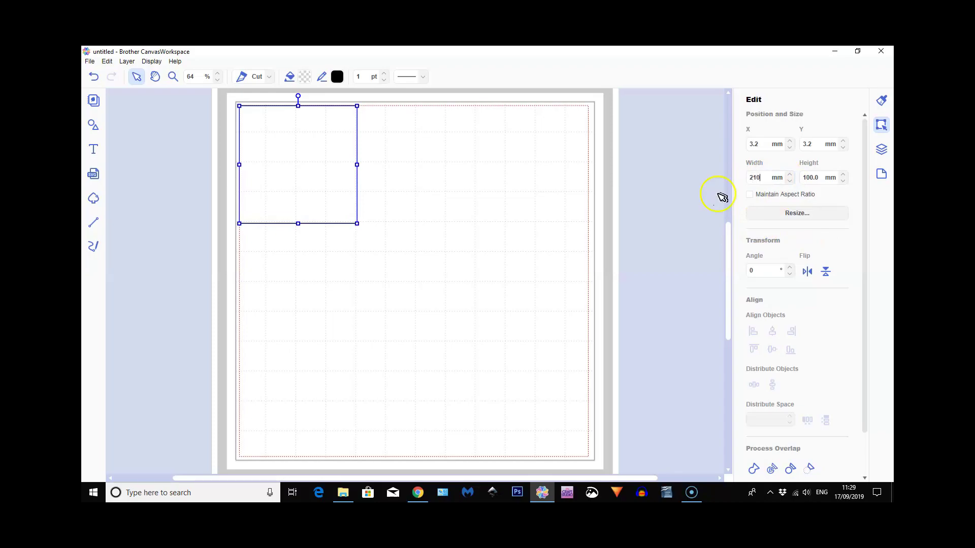
left_click(805, 177)
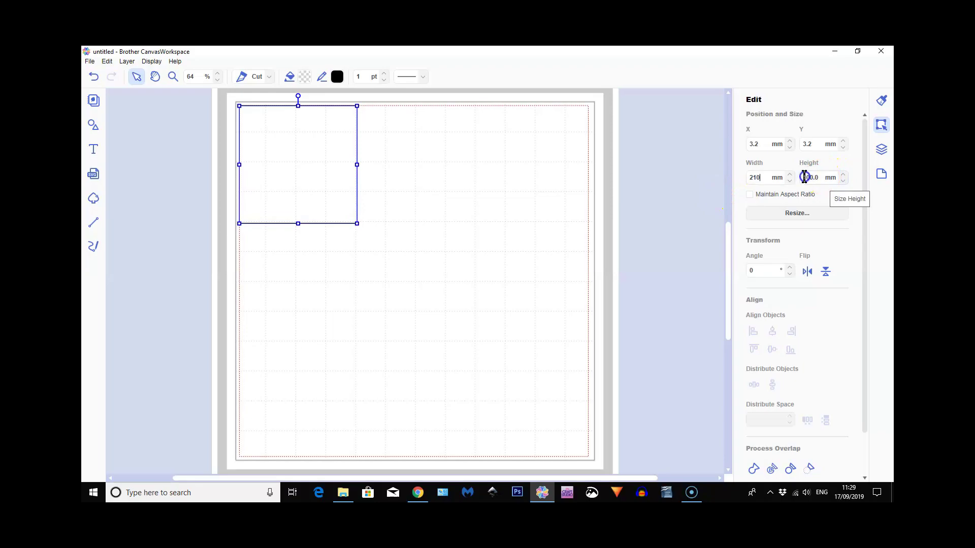
double_click(803, 178)
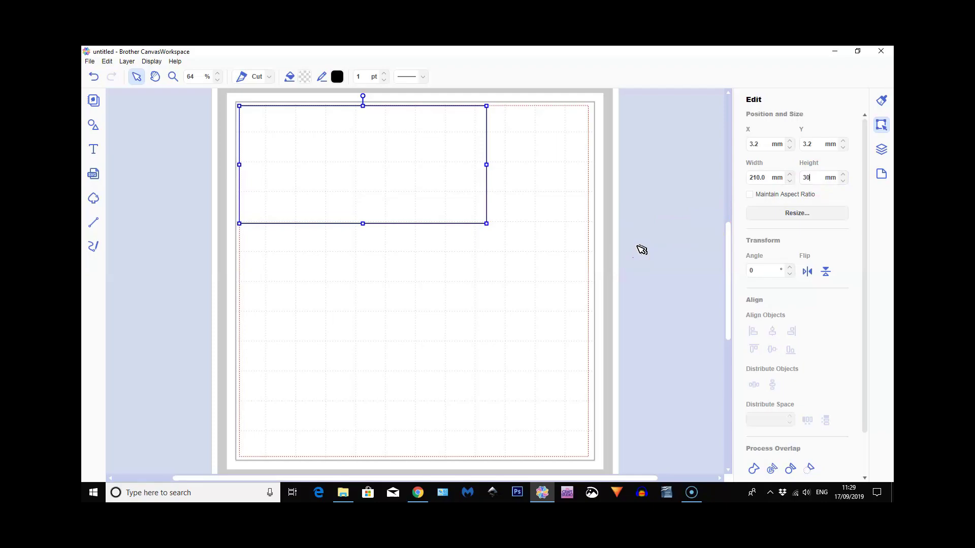
key("Return")
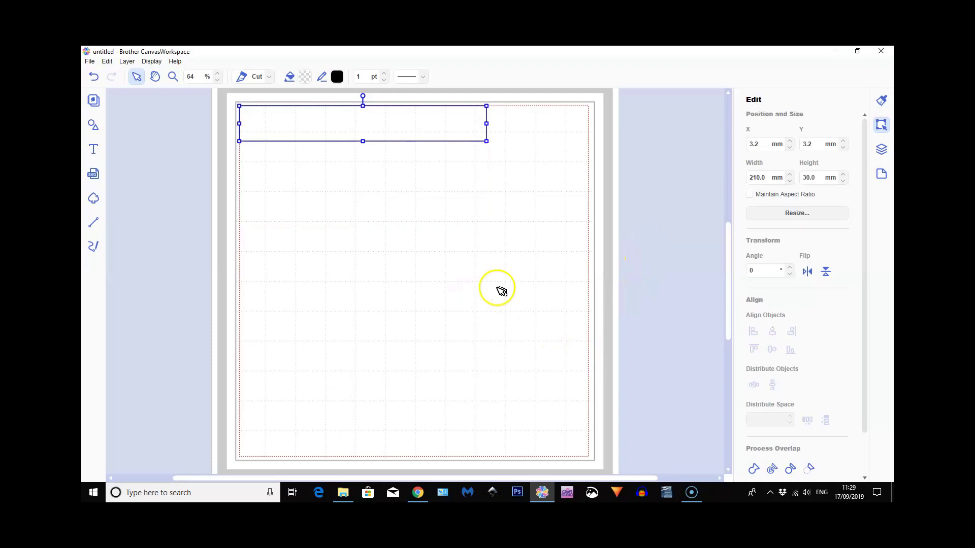
left_click(807, 178)
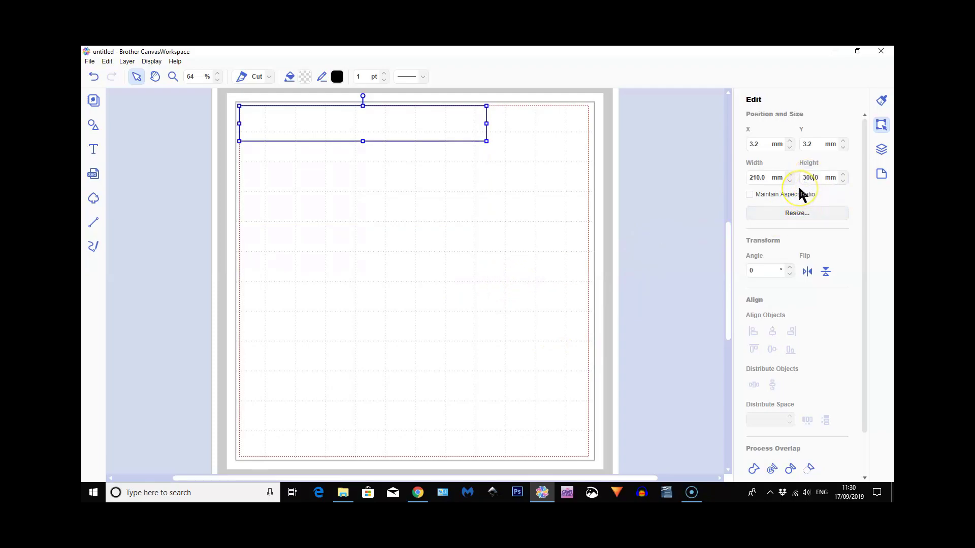
type("0")
key("Return")
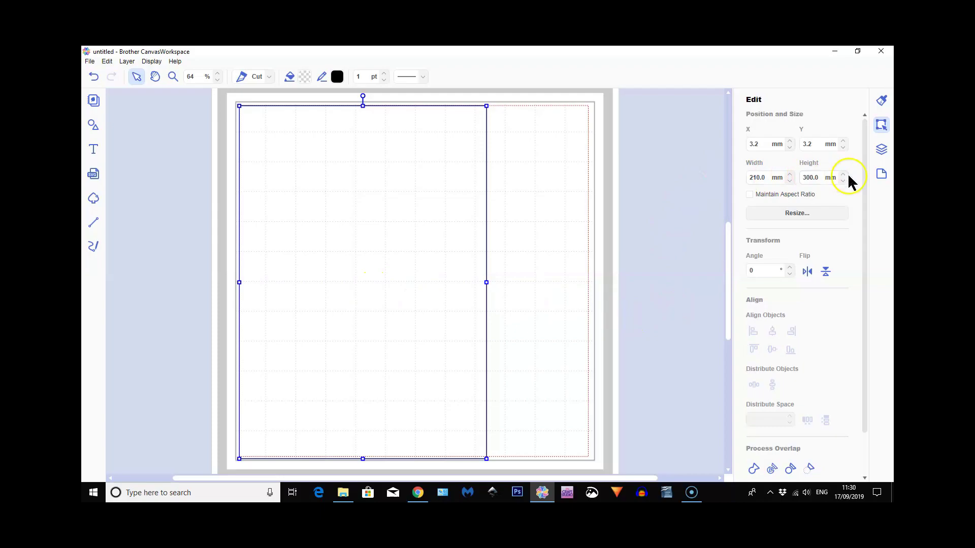
Switch the artboard's ruler unit back to inches and return to the object's editing properties.
left_click(882, 176)
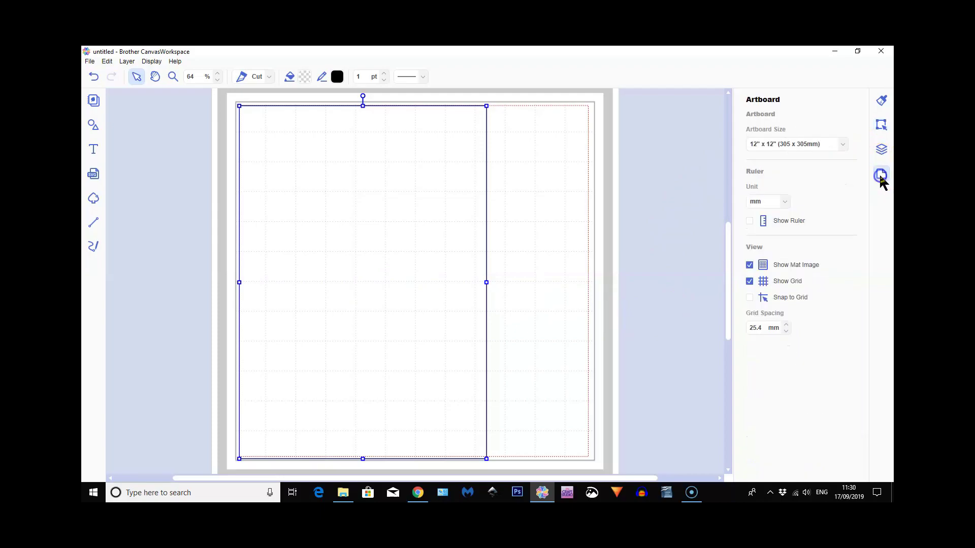
left_click(784, 202)
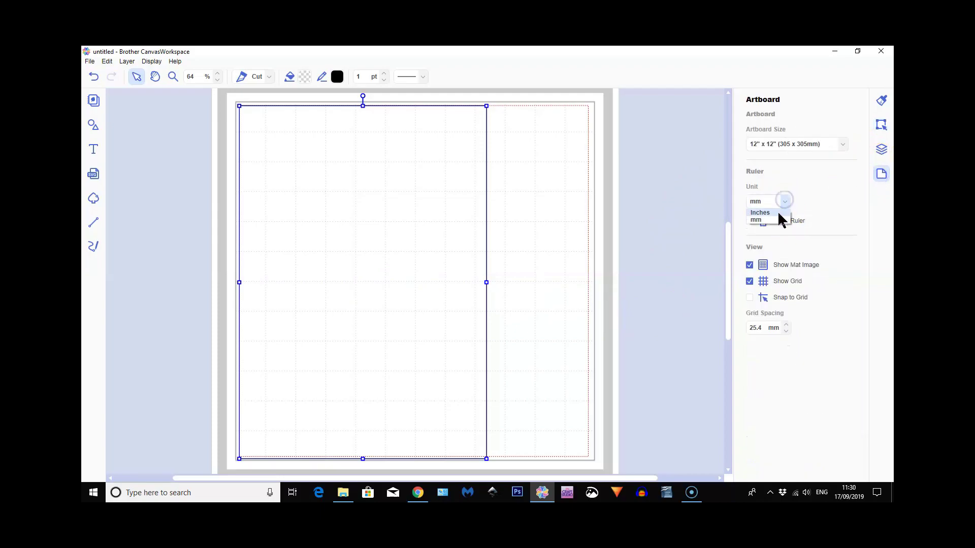
left_click(778, 211)
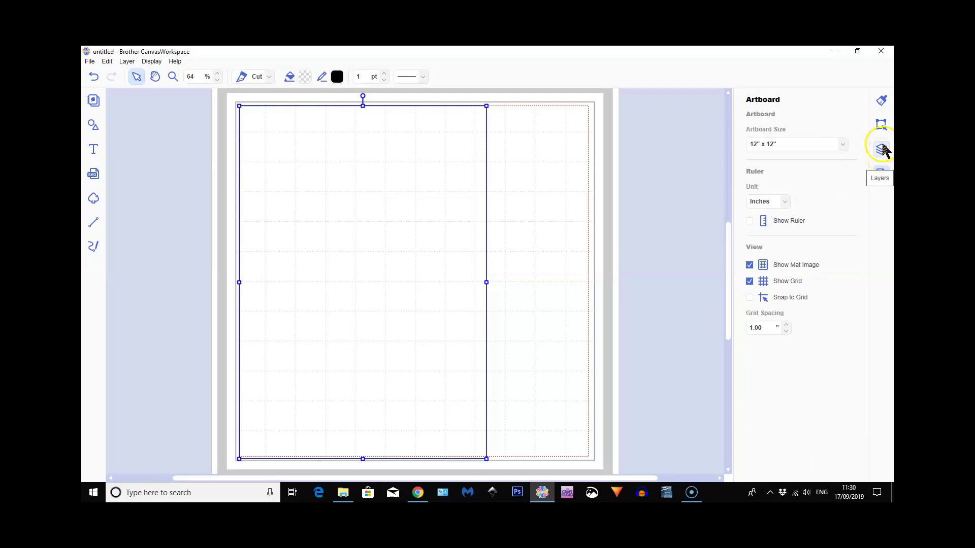
left_click(882, 124)
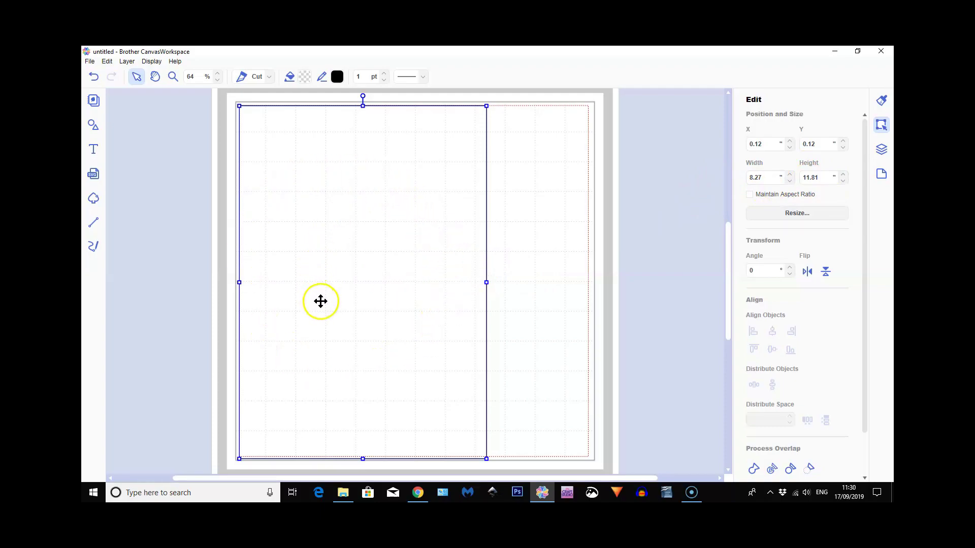
Add a plain circle from the basic shapes and move it inside the rectangle, to about X 1.38, Y 2.09 inches.
left_click(97, 129)
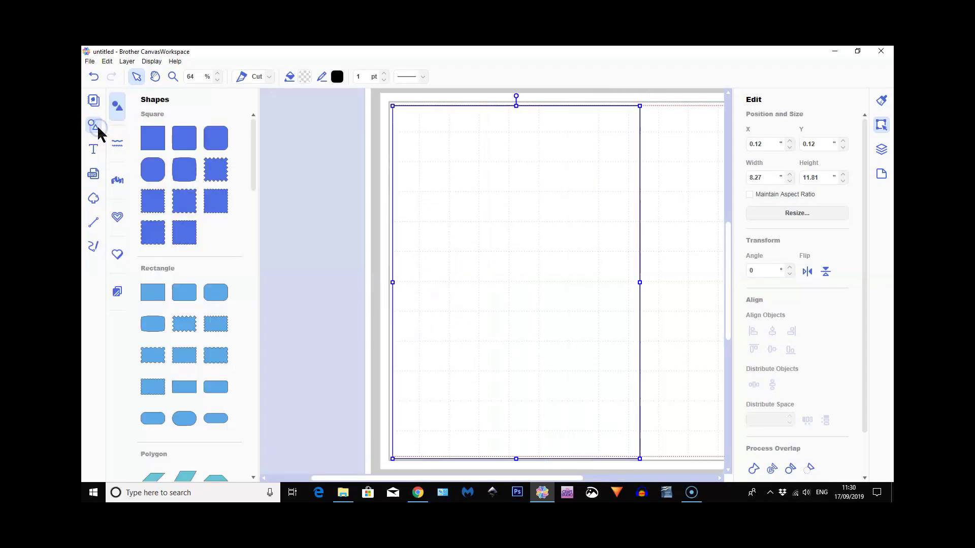
scroll(199, 288, "down", 2)
scroll(199, 288, "down", 5)
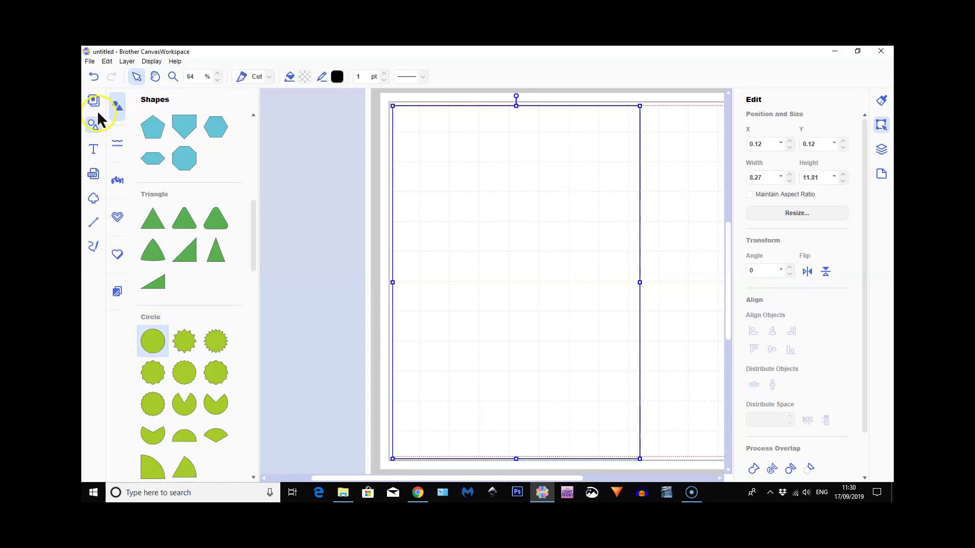
left_click(94, 124)
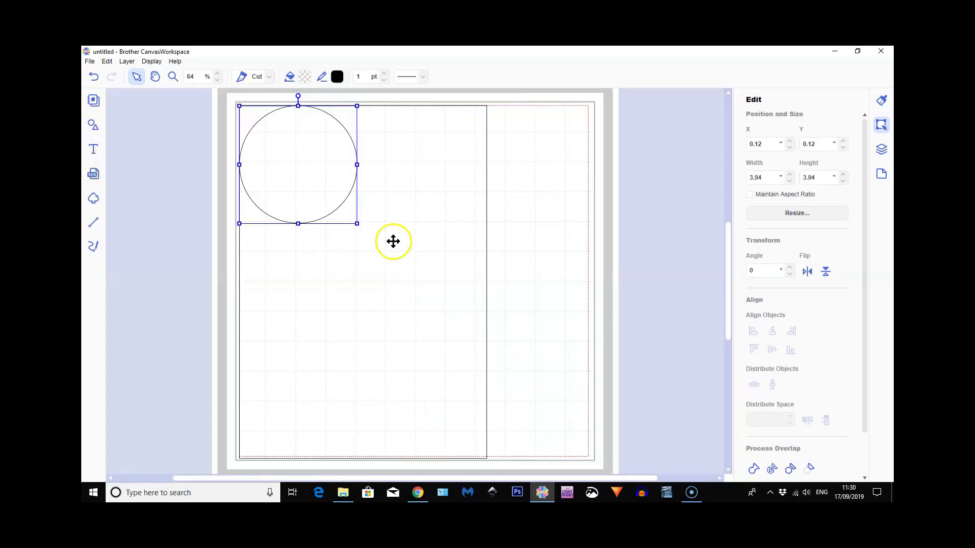
left_click(320, 181)
left_click_drag(314, 173, 352, 231)
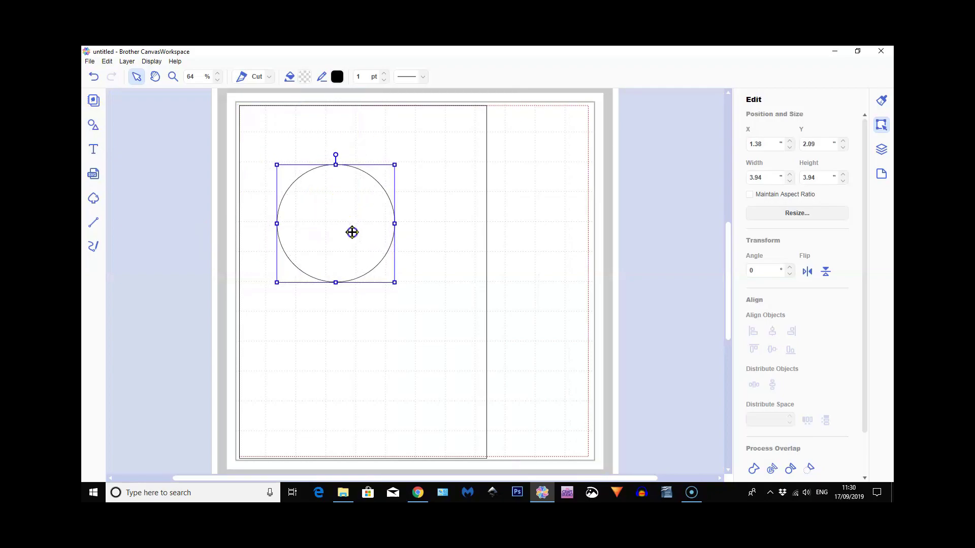
left_click(257, 357)
left_click(343, 222)
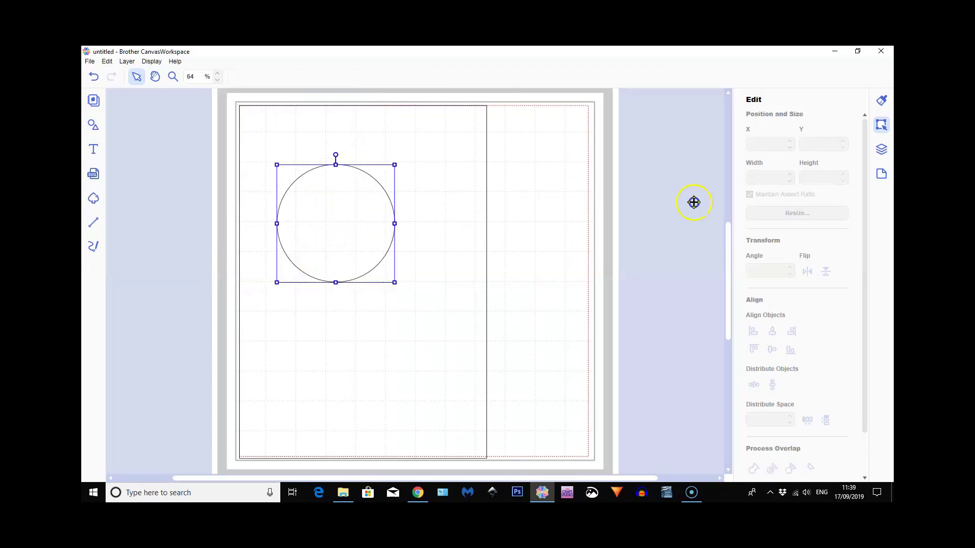
Set the circle's width to 7.5 inches with its aspect ratio maintained and move it between the rectangle's sides, to about X 0.46, Y 1.45.
left_click(772, 179)
left_click_drag(766, 178, 744, 182)
type("7")
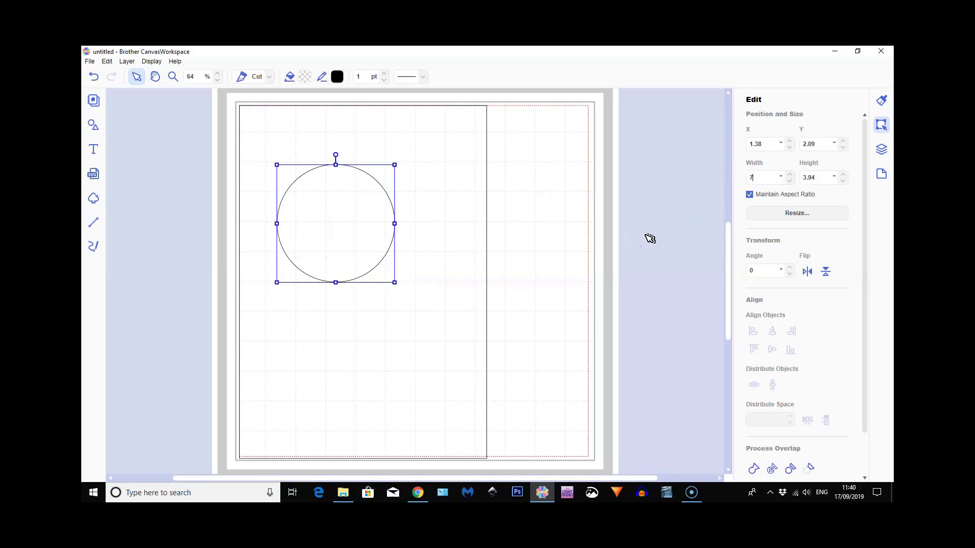
type(".5")
key("Return")
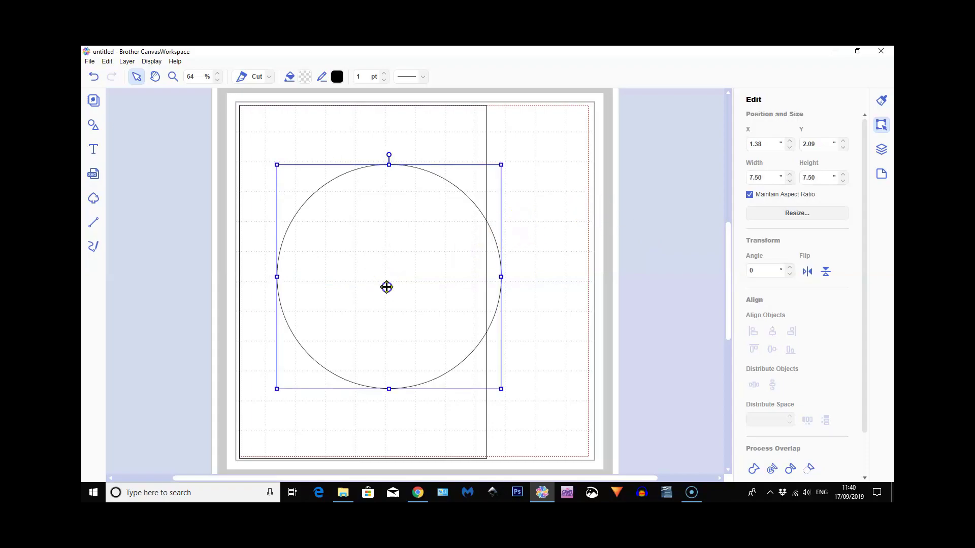
left_click_drag(387, 285, 358, 267)
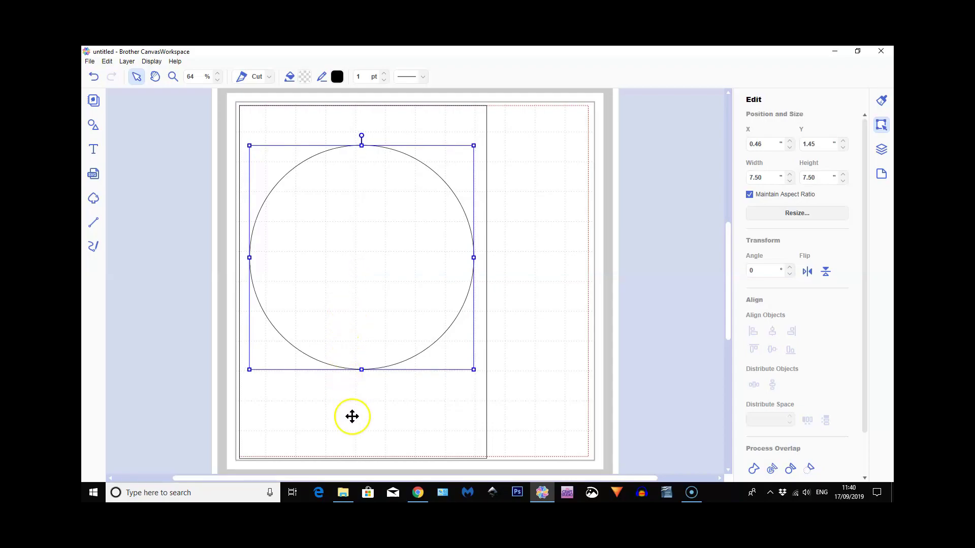
Draw a straight vertical path about 9.22 inches long through the circle's middle, extending beyond its upper and lower edges.
left_click(93, 223)
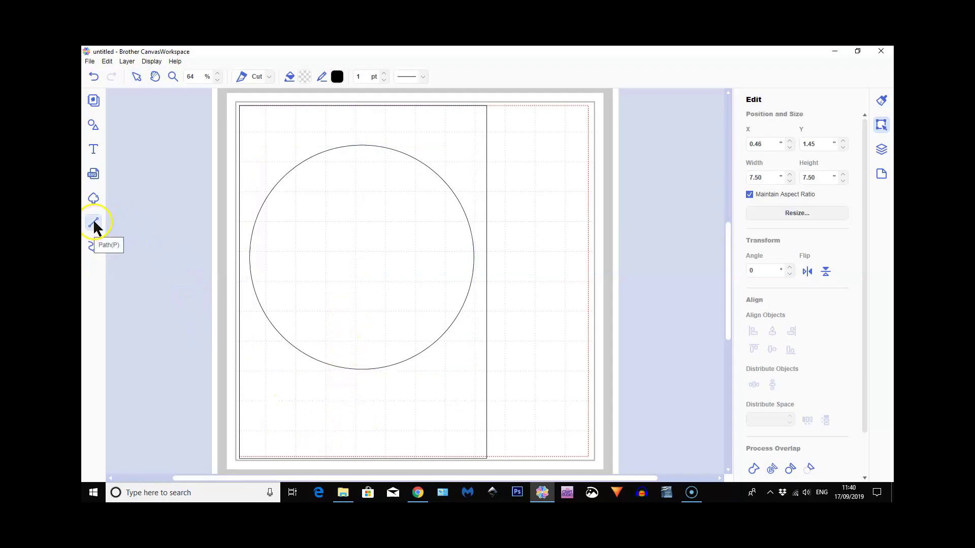
left_click(354, 126)
left_click_drag(360, 136, 359, 121)
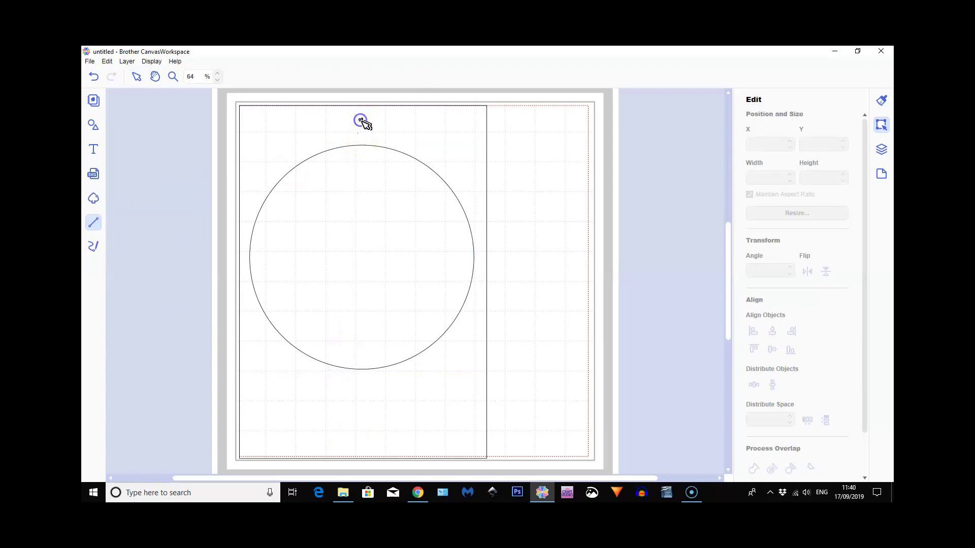
left_click_drag(362, 125, 359, 283)
left_click(360, 319)
left_click_drag(360, 320, 360, 396)
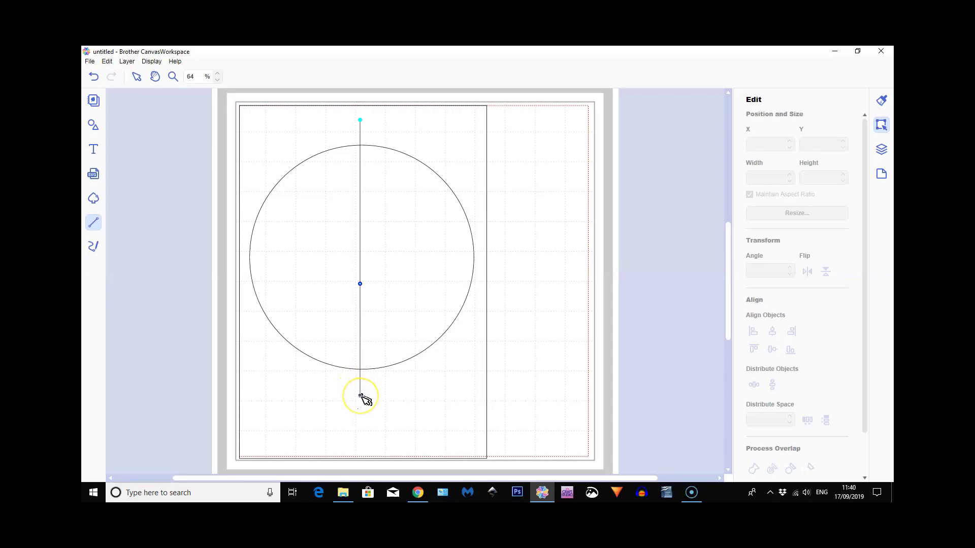
double_click(360, 395)
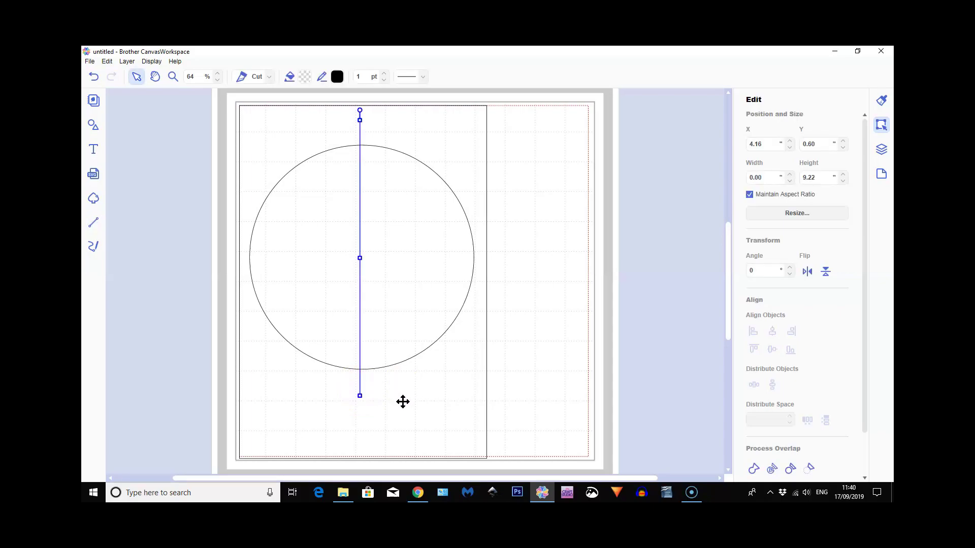
Align the rectangle, circle and vertical line on a common horizontal centre, and select the rectangle on its own.
key("ctrl+a")
left_click(771, 333)
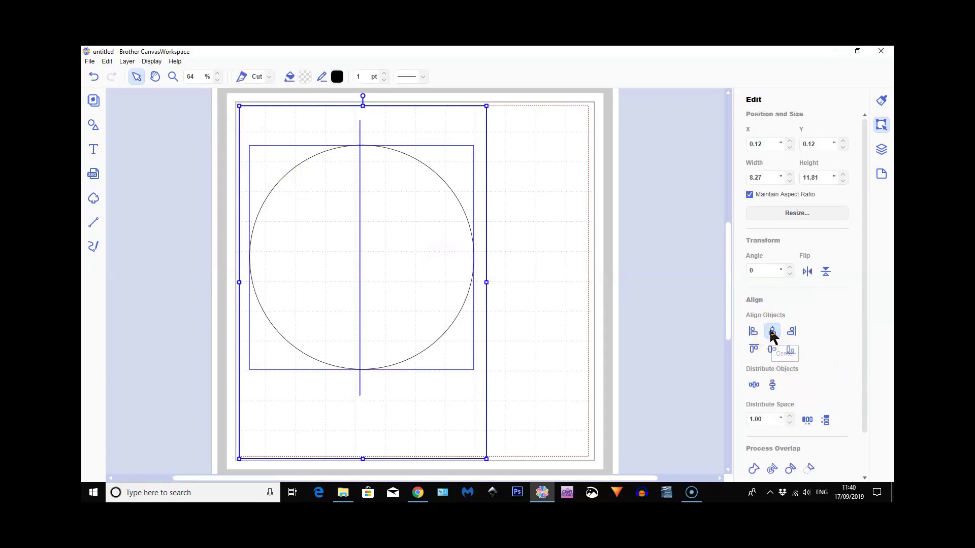
left_click_drag(578, 328, 566, 301)
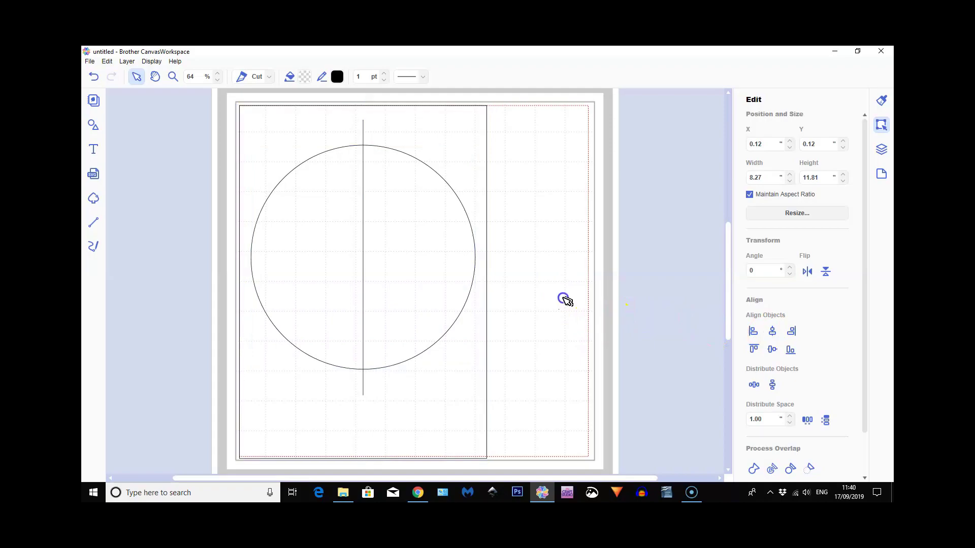
left_click(363, 129)
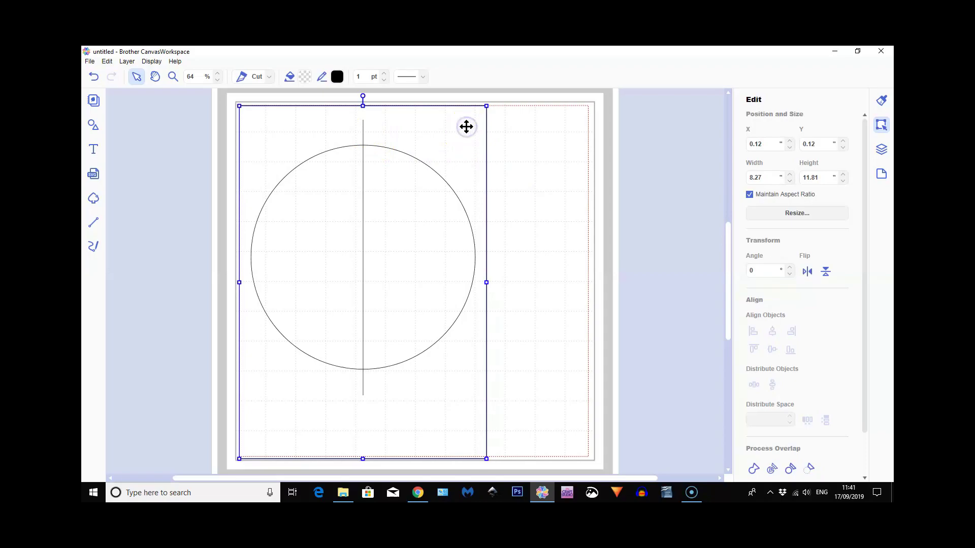
Delete the rectangle, and duplicate the vertical line, offsetting the copy beside the original to about X 4.73, Y 0.92 inches.
left_click(513, 151)
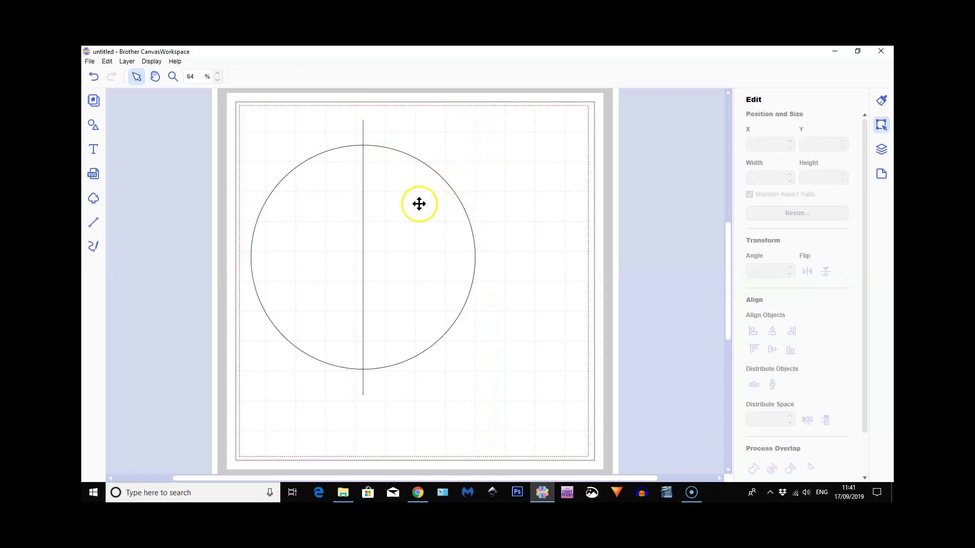
left_click(363, 130)
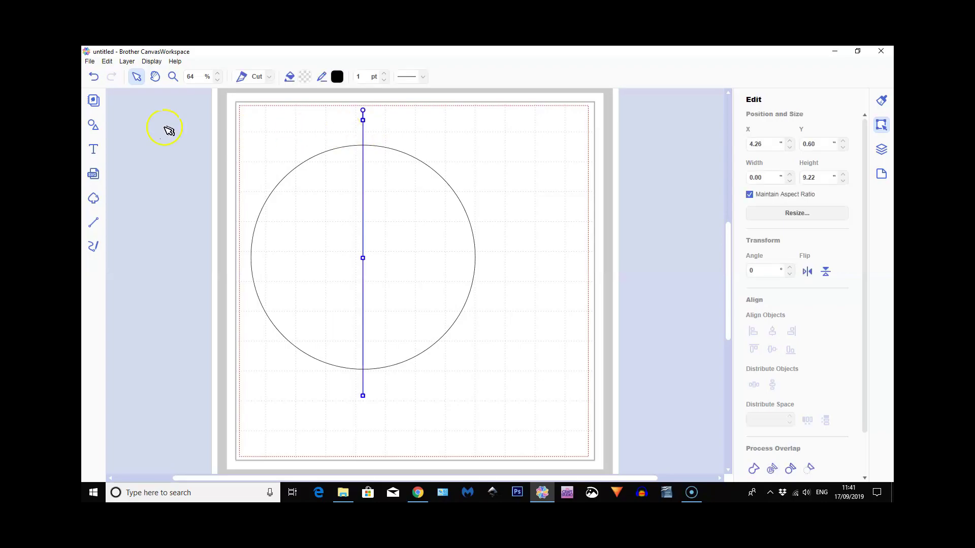
left_click(127, 62)
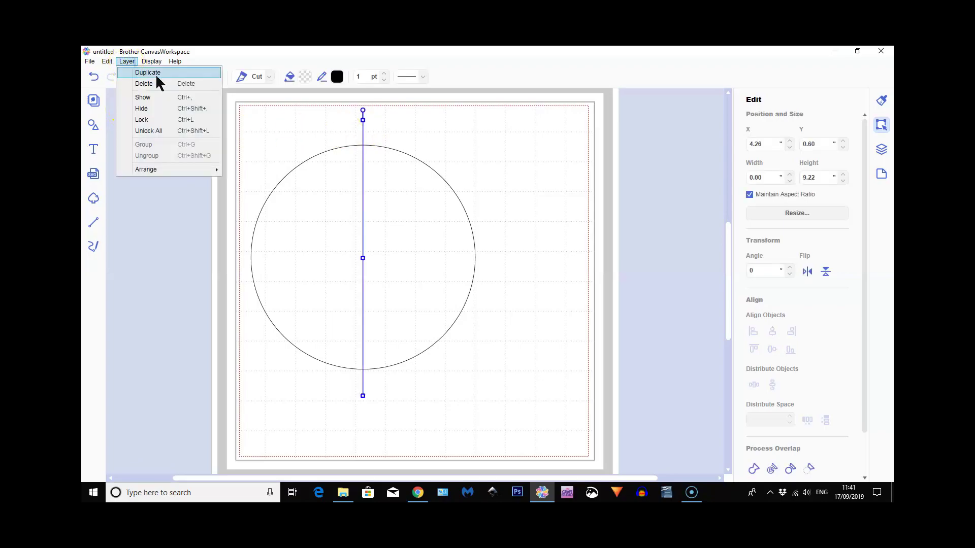
left_click(157, 74)
left_click_drag(364, 126, 374, 136)
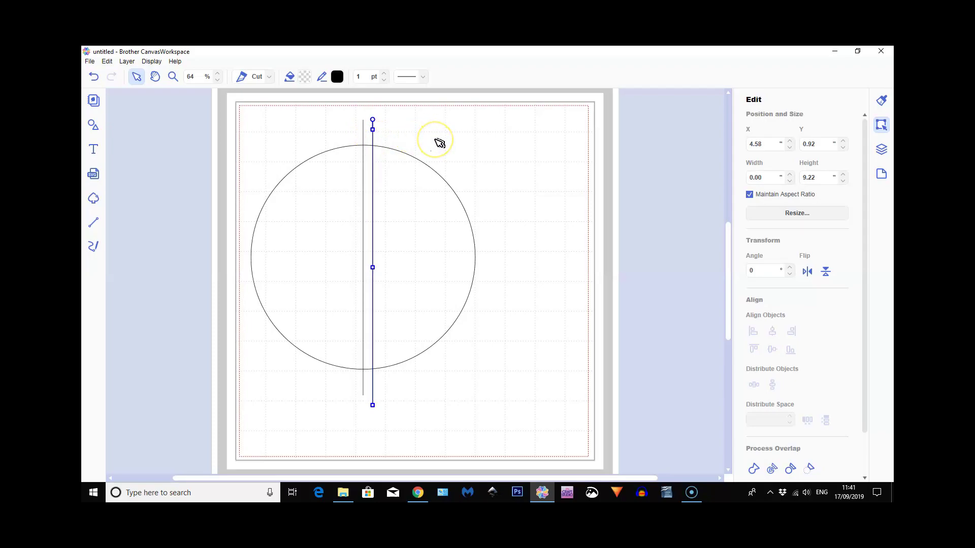
key("Right")
key("Right")
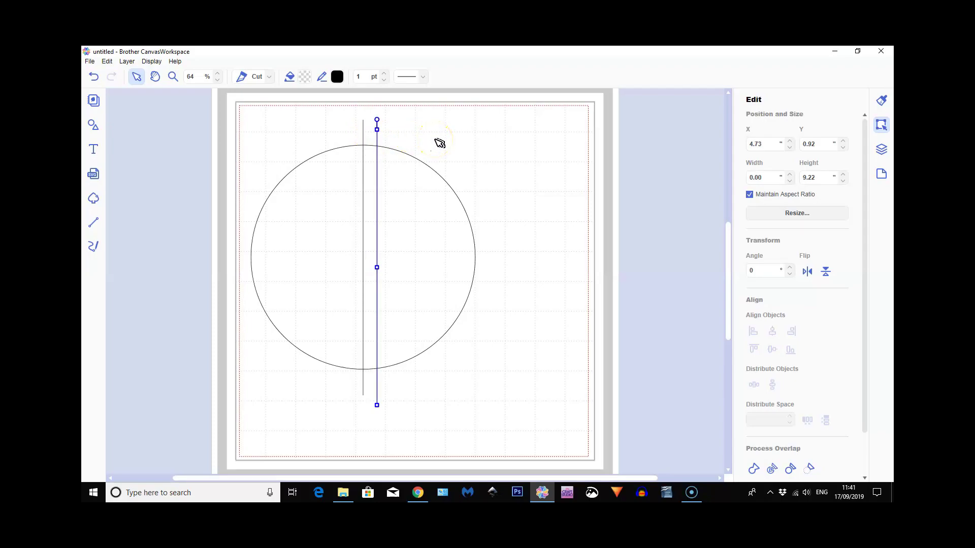
Duplicate the offset line three more times, each copy from the previous one, making five vertical lines in total.
left_click(127, 62)
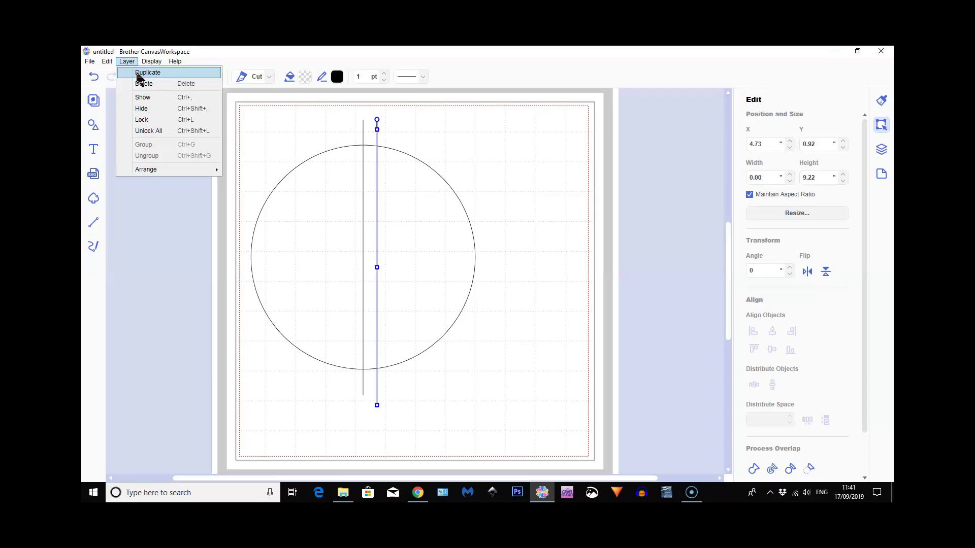
left_click(138, 74)
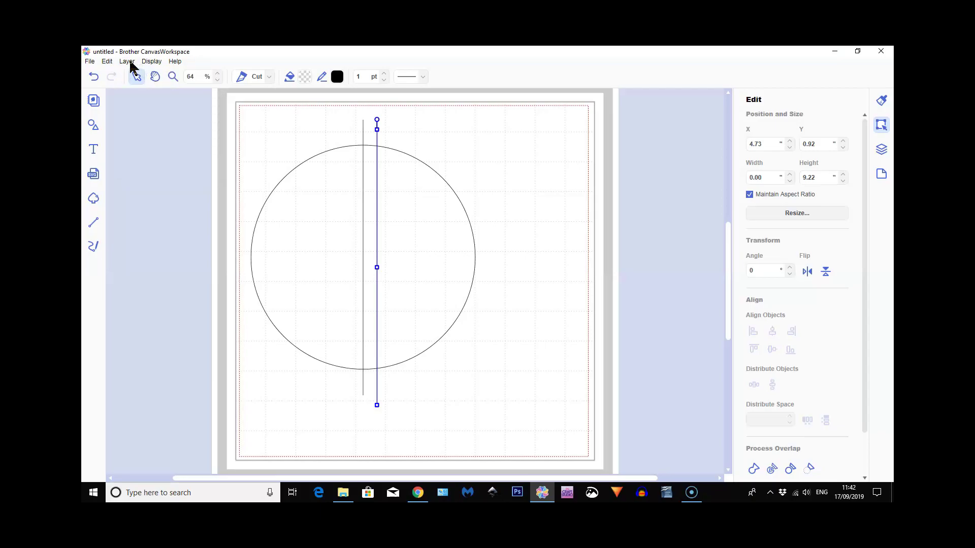
key("ctrl+d")
left_click(130, 62)
left_click(128, 62)
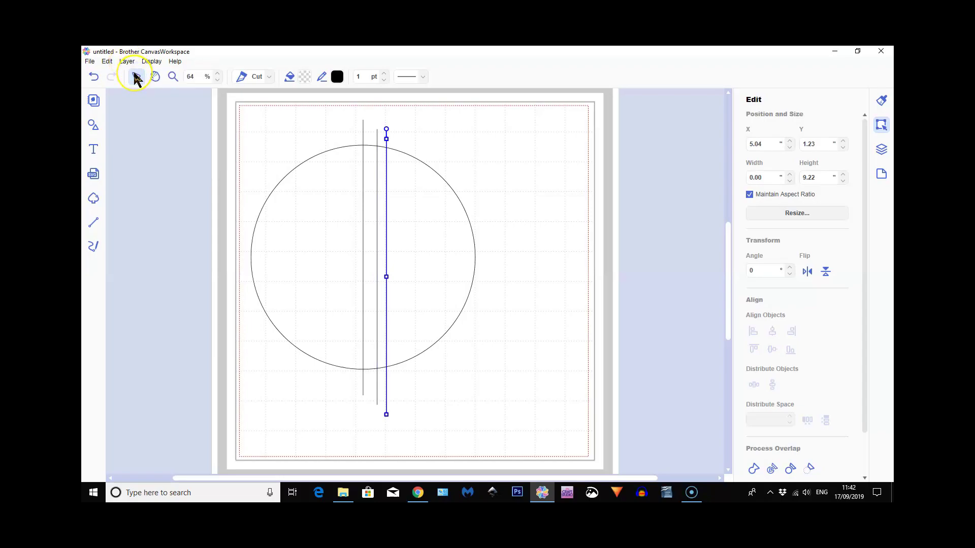
key("ctrl+d")
left_click(128, 62)
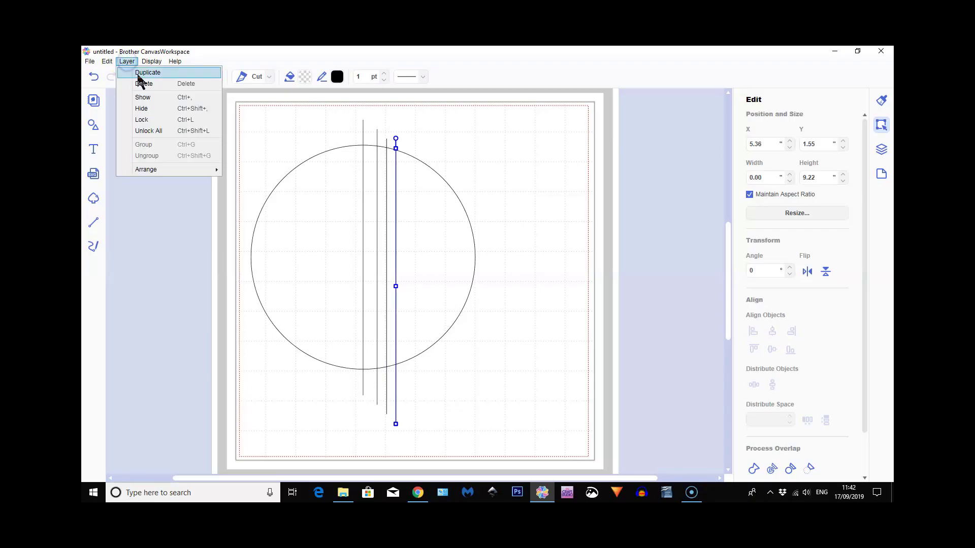
left_click(127, 62)
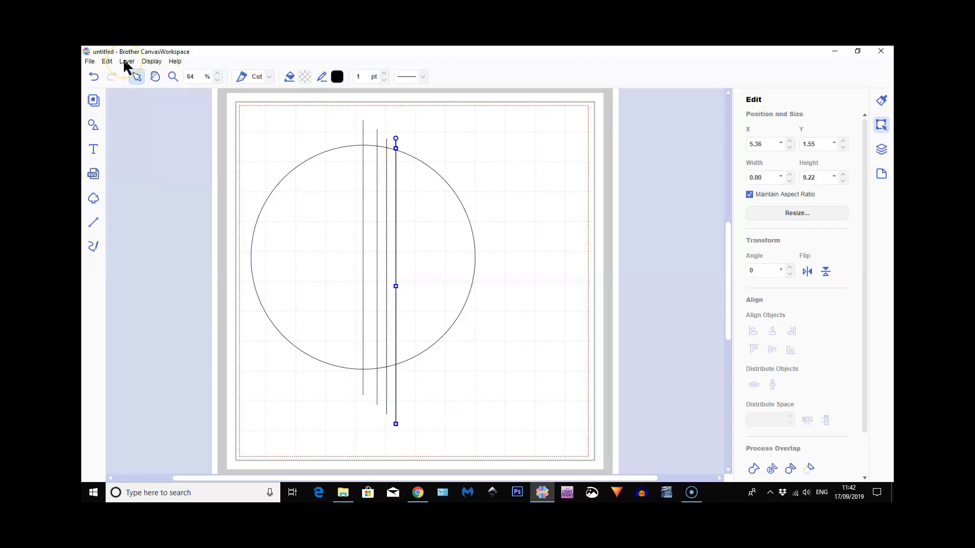
key("ctrl+d")
Select the three leftmost vertical lines and duplicate them together, leaving nothing selected.
left_click(367, 129)
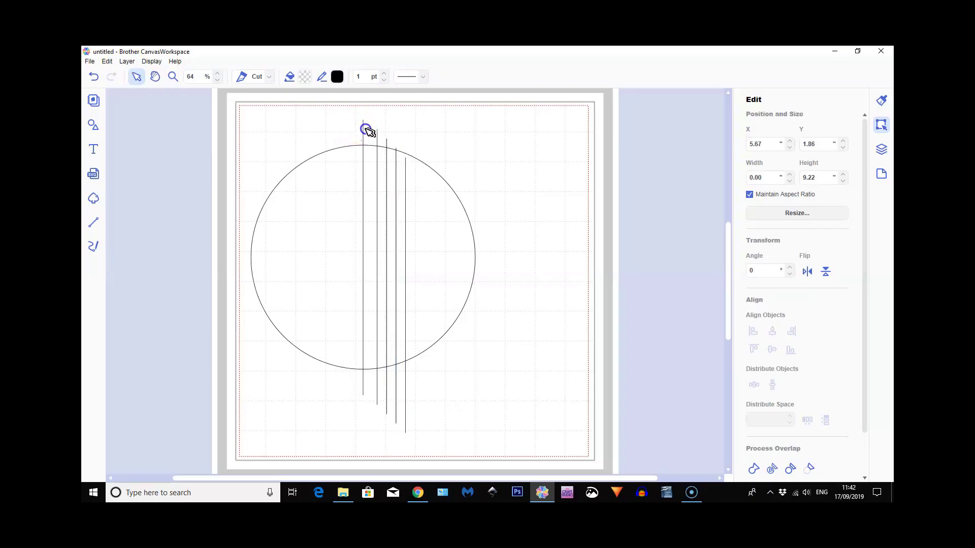
left_click_drag(389, 140, 391, 142)
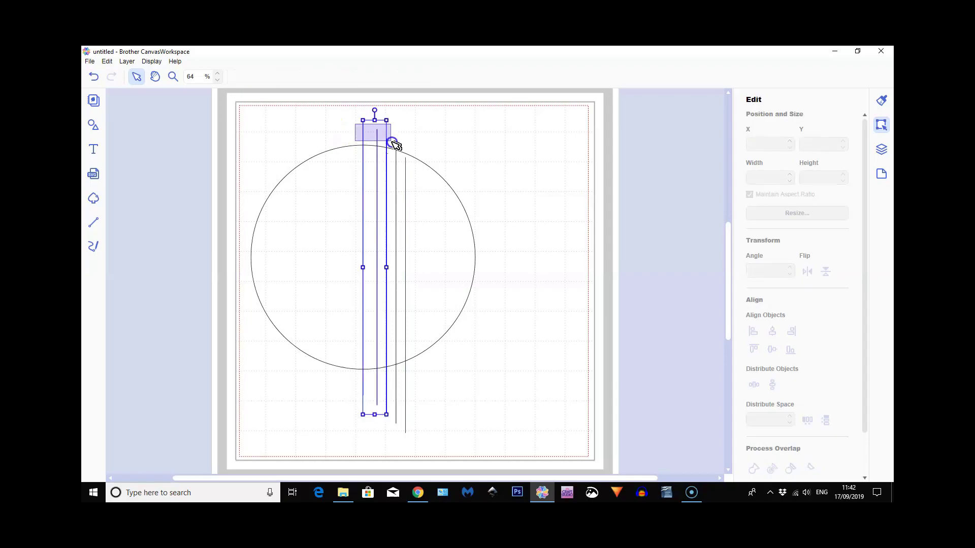
left_click(125, 62)
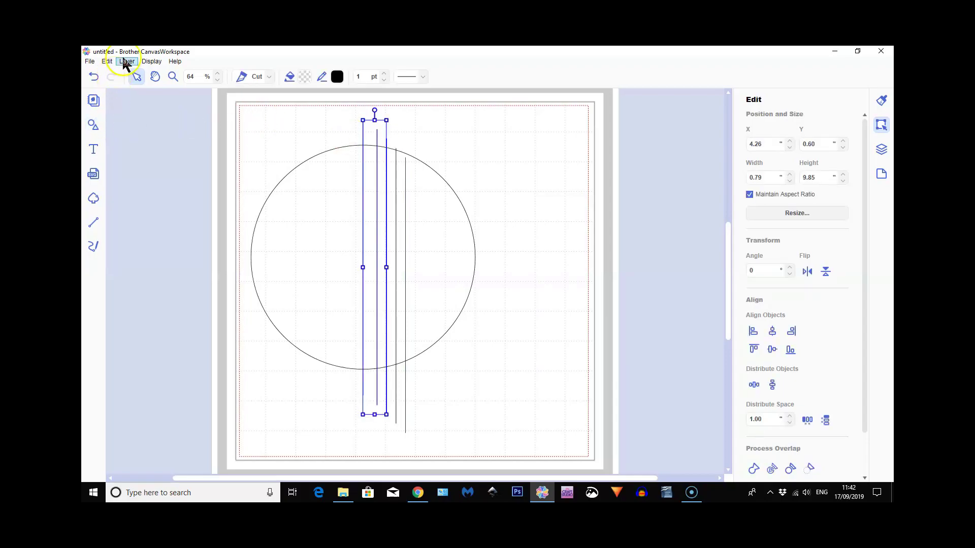
left_click(136, 75)
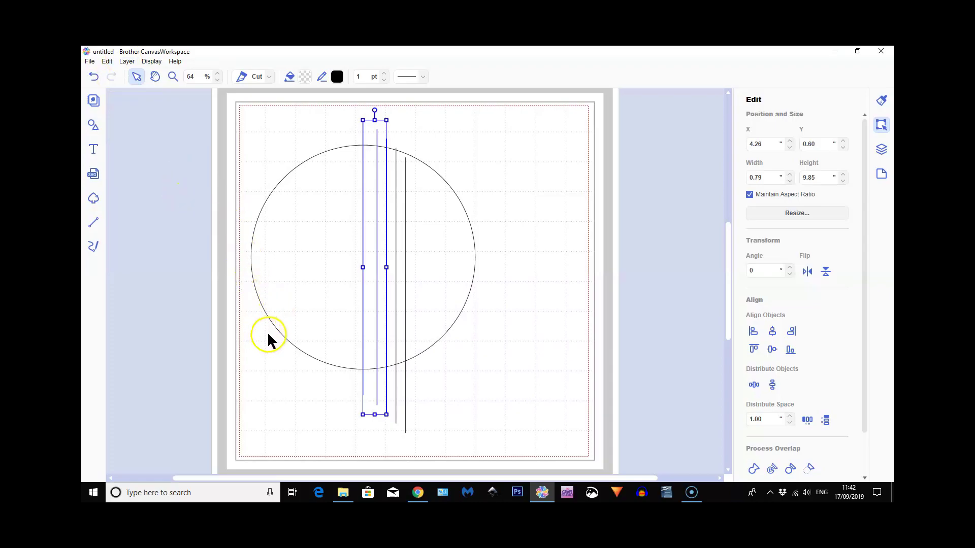
key("ctrl+v")
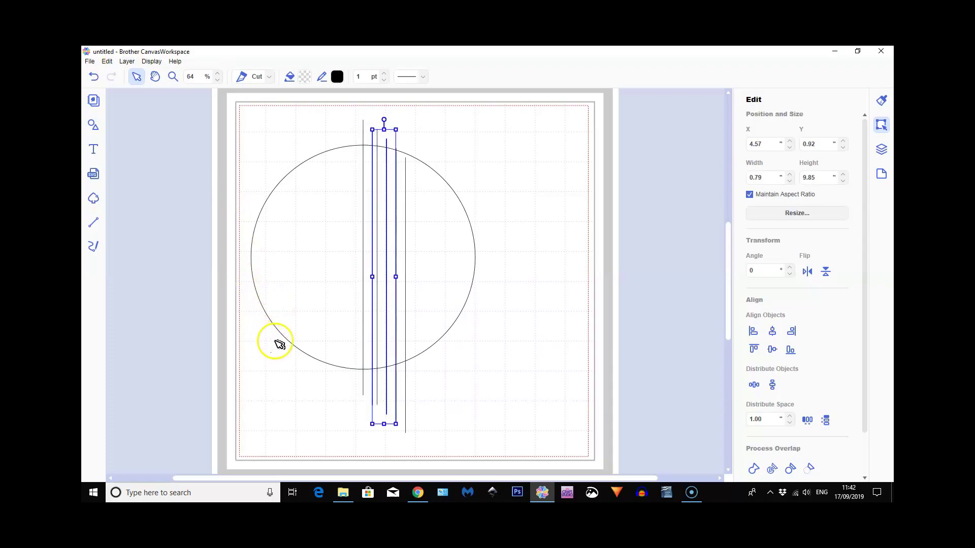
left_click(576, 276)
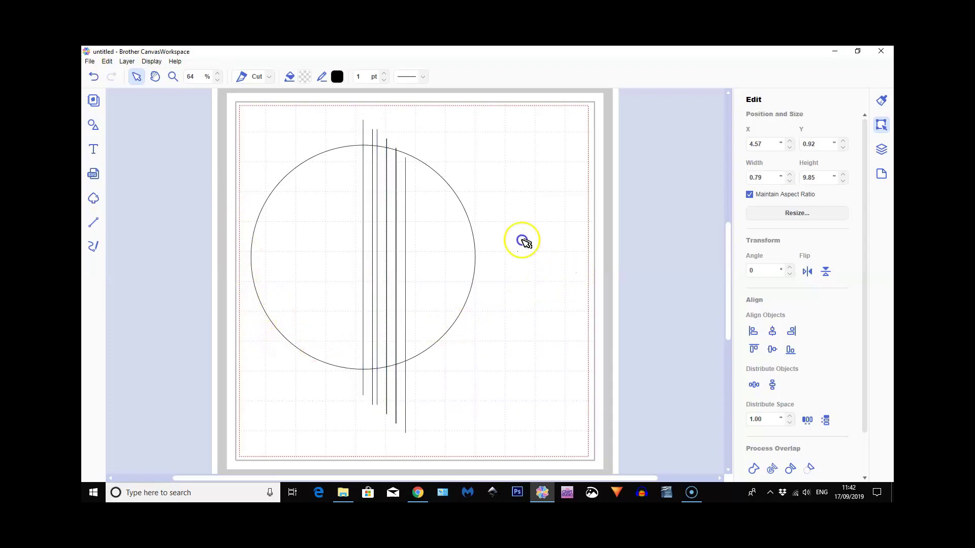
Send the circle to the back so the vertical lines lie in front of it.
left_click(406, 173)
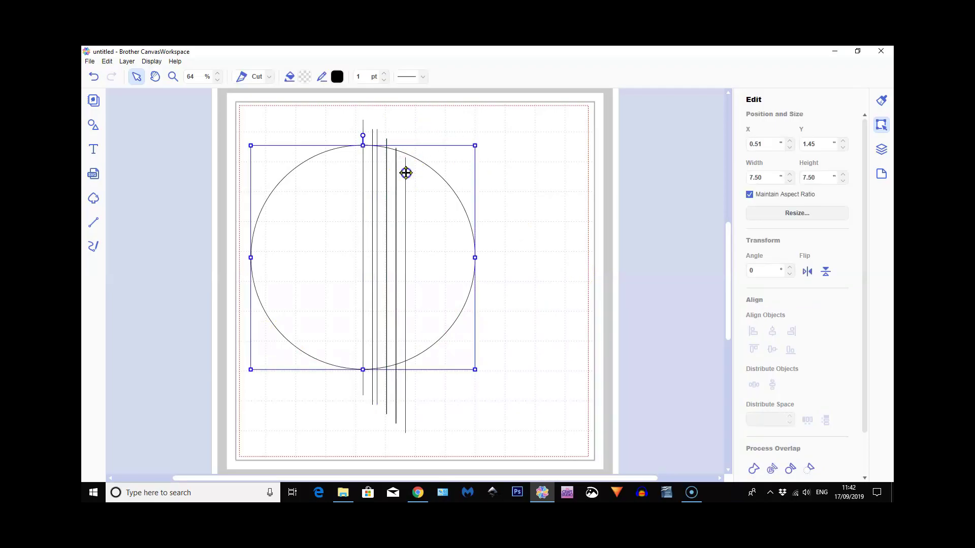
right_click(440, 209)
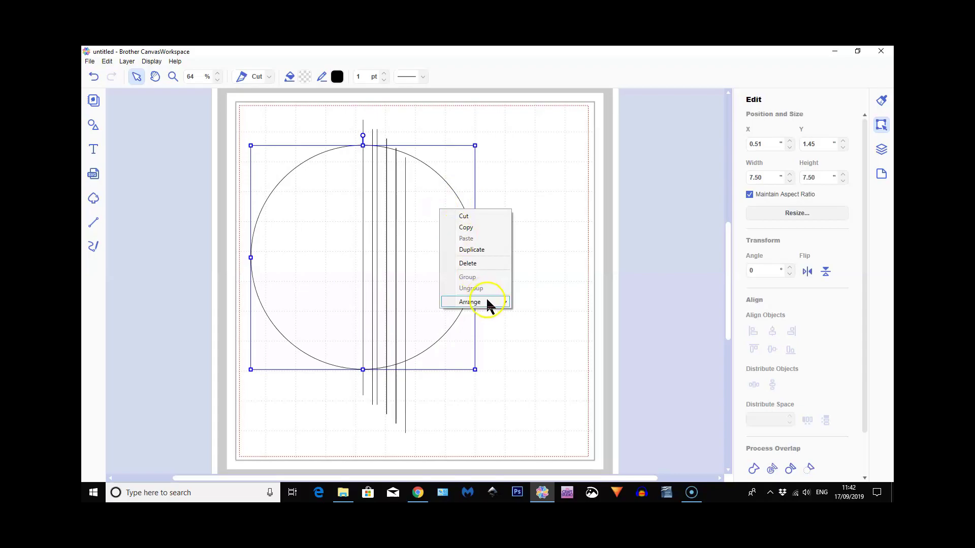
mouse_move(488, 304)
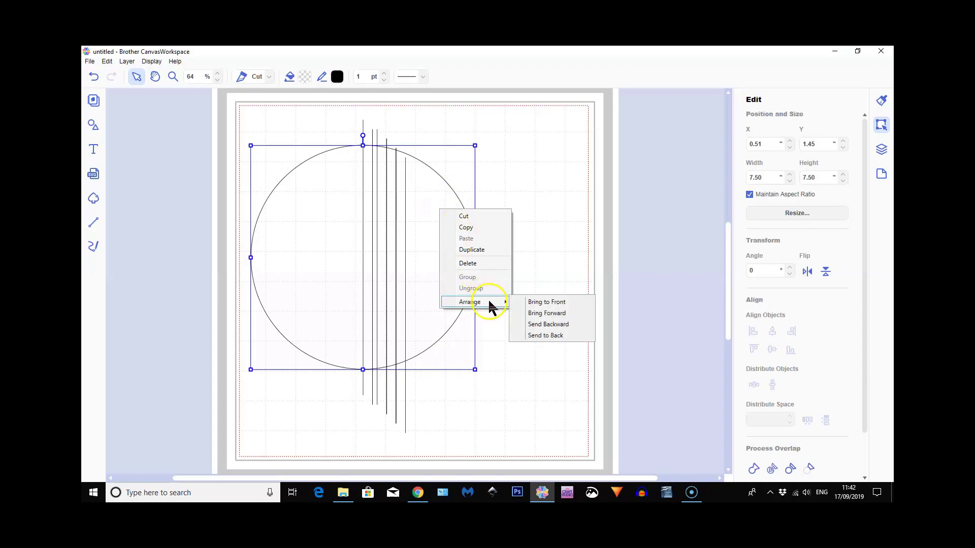
left_click(542, 336)
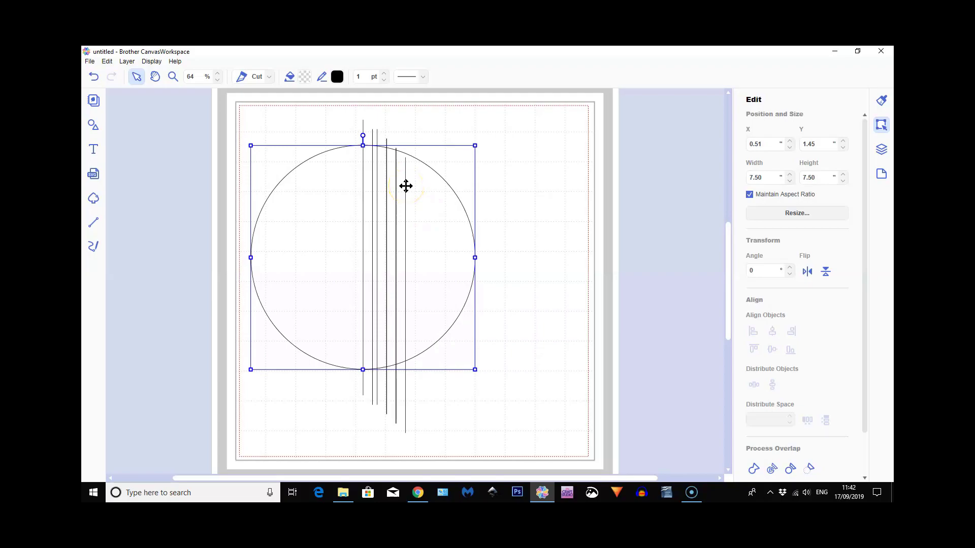
Move the rightmost line near the circle's right edge, to about X 7.47, Y 1.15 inches, and the circle up to about Y 1.19.
left_click(405, 186)
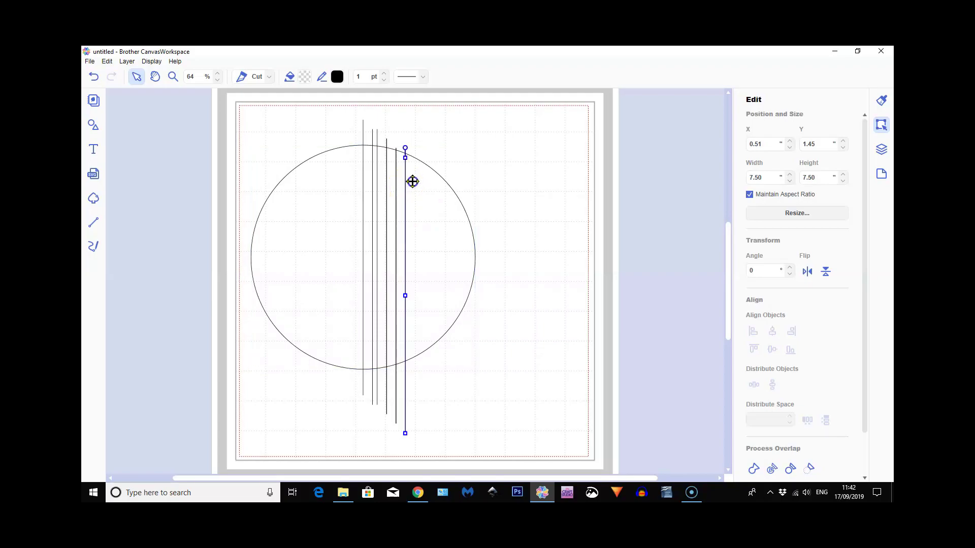
left_click_drag(413, 181, 459, 165)
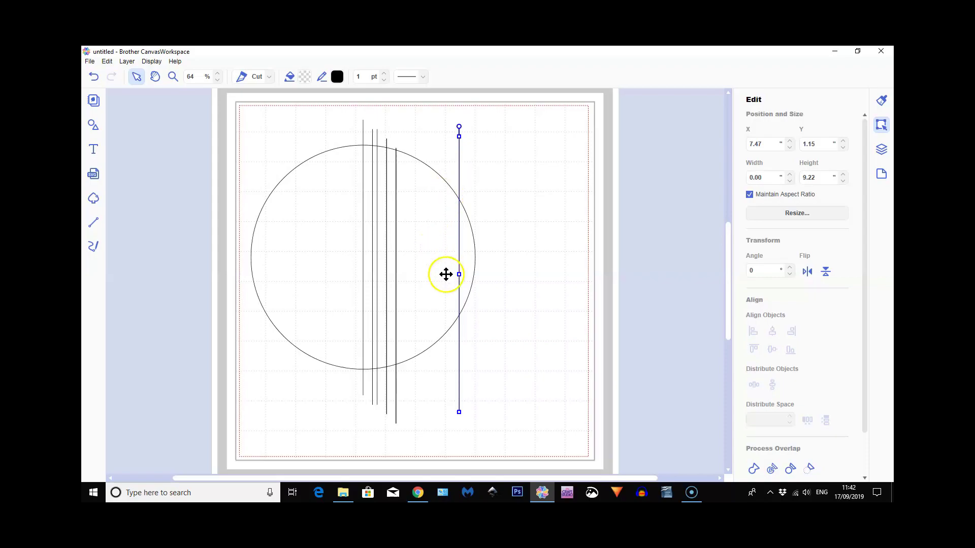
left_click(341, 238)
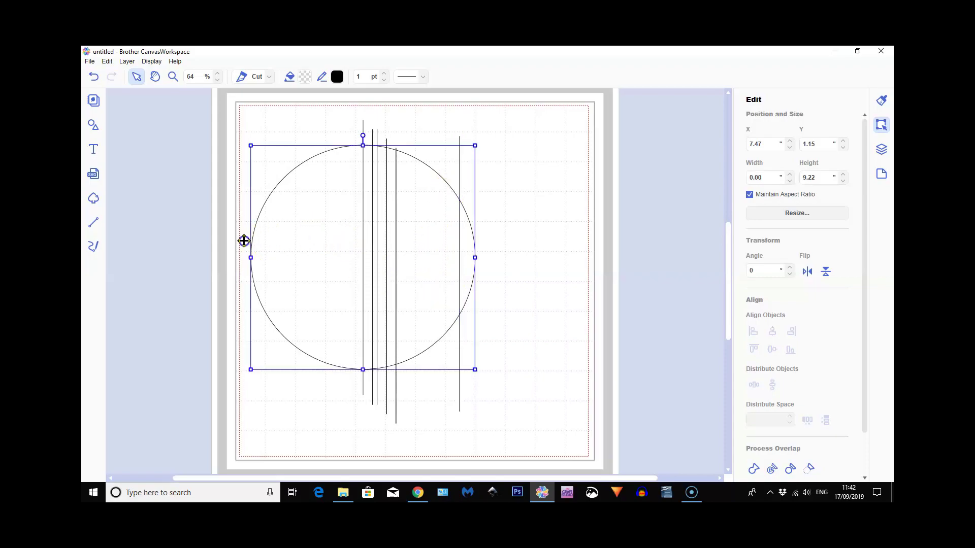
left_click_drag(242, 241, 315, 225)
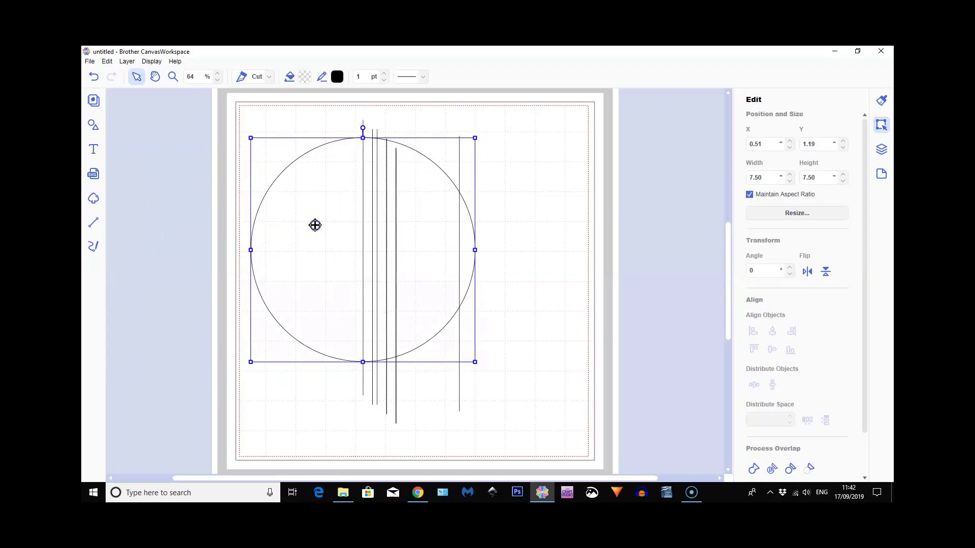
Spread bunched lines across the circle's left half, one near its left edge at about X 1.00, Y 0.63 and another at about X 2.63, Y 0.98.
left_click(396, 394)
left_click_drag(395, 393, 266, 366)
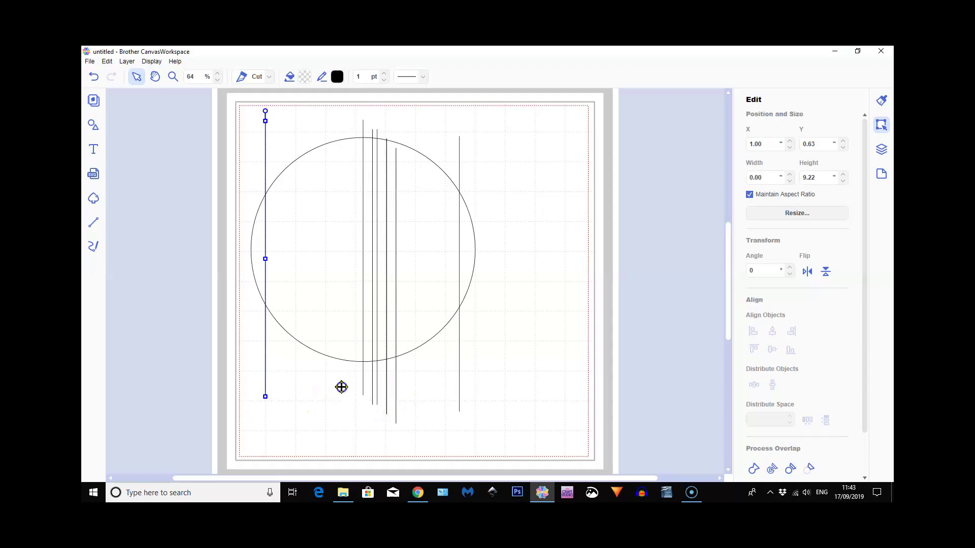
left_click_drag(396, 401, 314, 389)
left_click(394, 400)
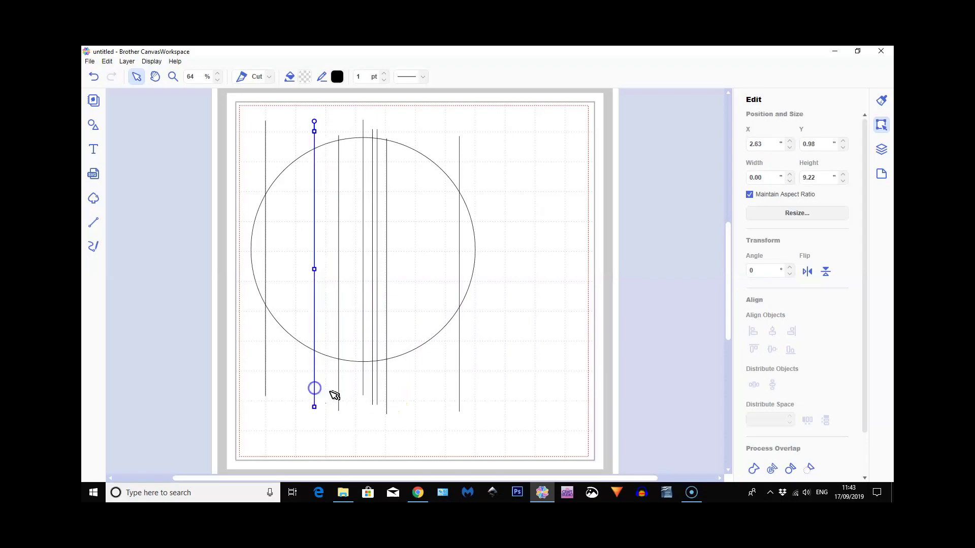
left_click(394, 402)
Duplicate the vertical line at X 2.63 inches to make nine lines in total.
left_click(127, 62)
left_click(135, 131)
key("ctrl+d")
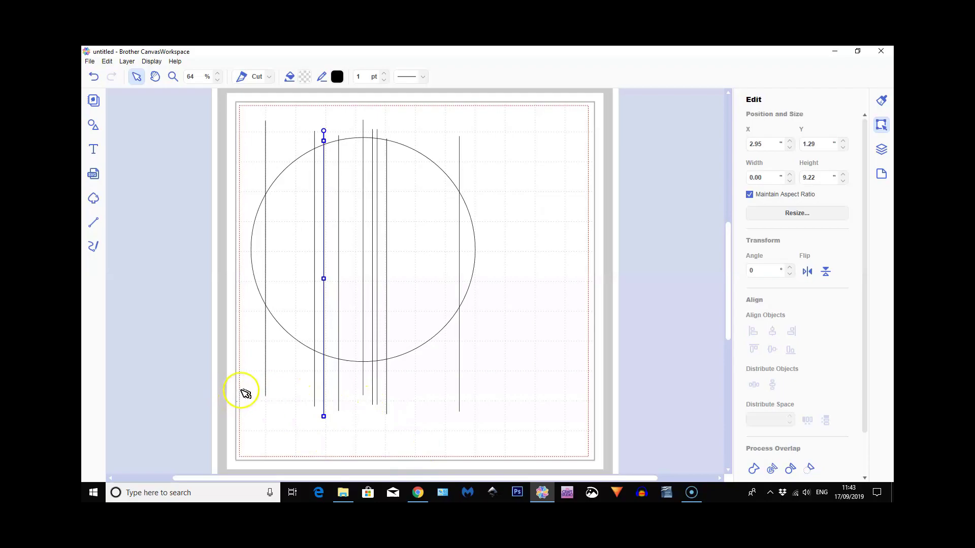
Select all nine vertical lines without the circle and distribute them evenly across the horizontal direction.
left_click_drag(247, 382, 489, 404)
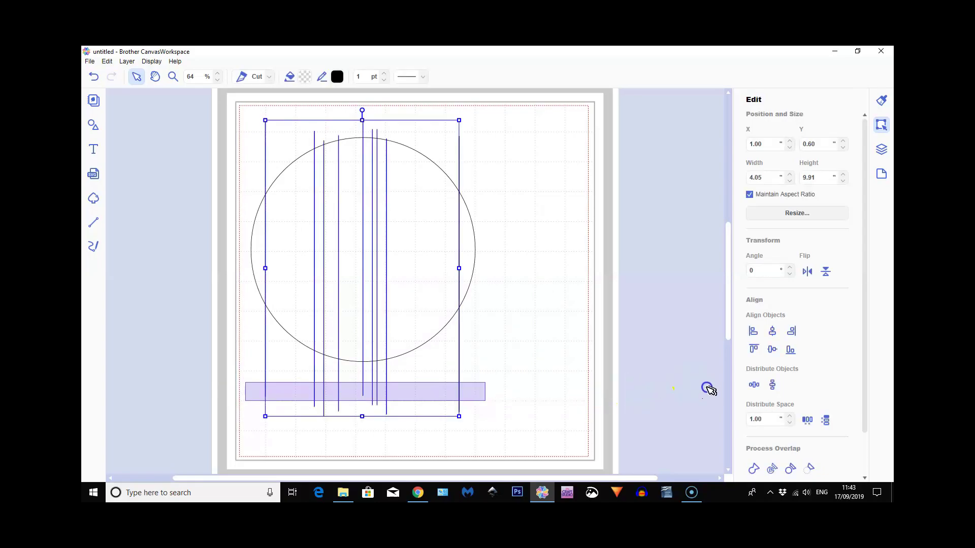
left_click(753, 385)
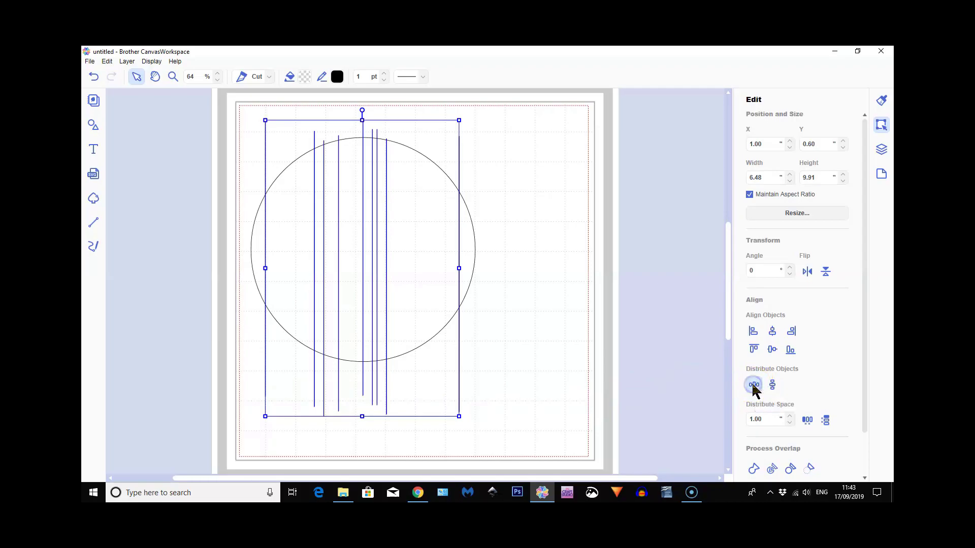
left_click(608, 385)
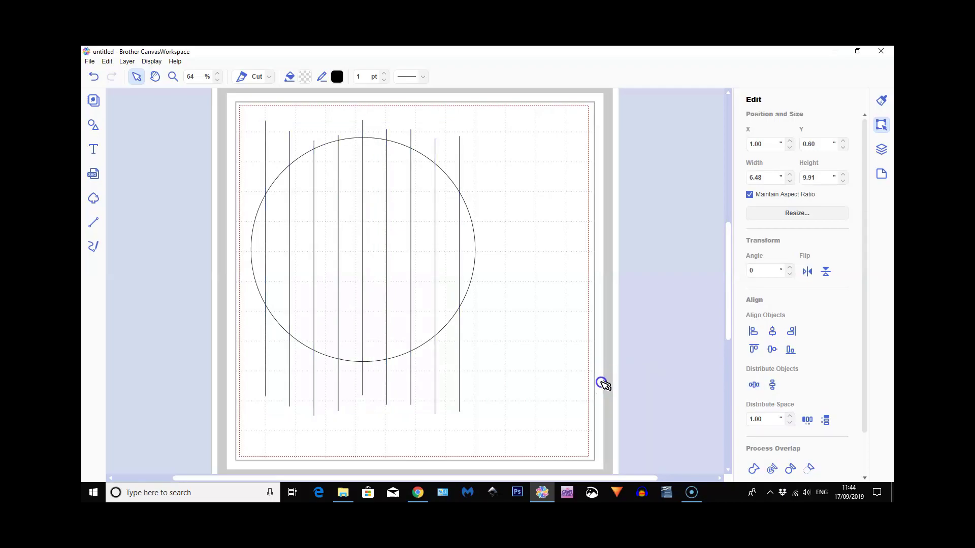
Move the lower-lying vertical lines up individually so their ends sit roughly level above and below the circle.
left_click(314, 408)
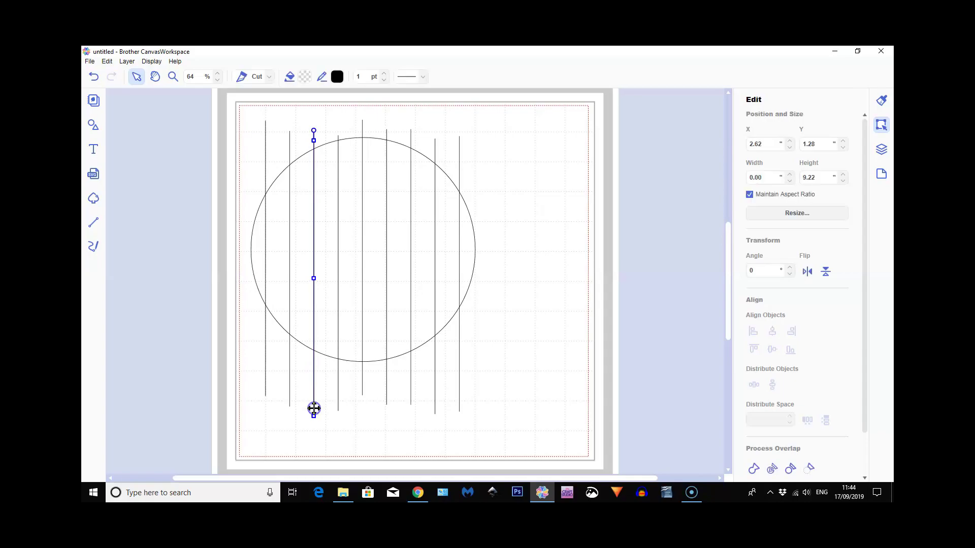
left_click(313, 408)
left_click_drag(332, 431, 332, 422)
left_click(338, 391)
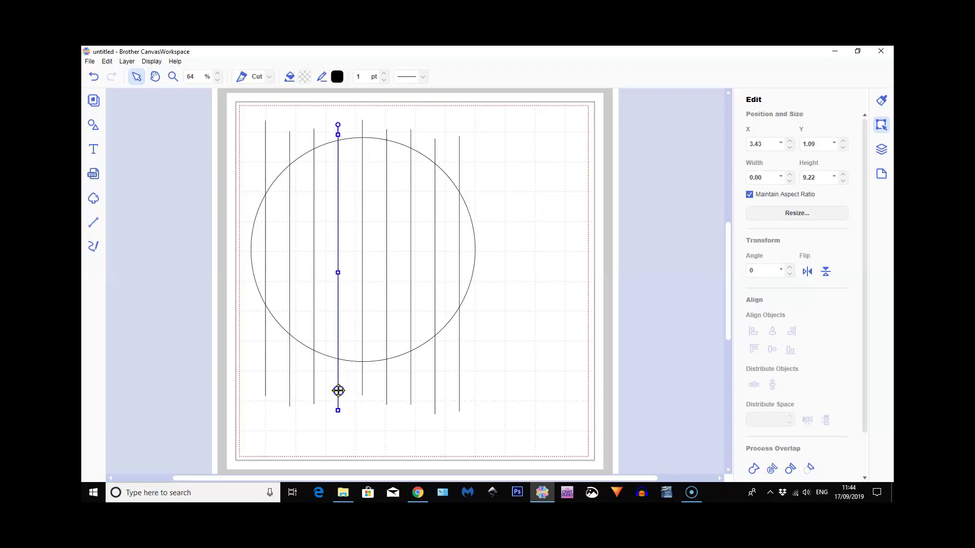
left_click_drag(338, 390, 265, 376)
Select all nine vertical lines without the circle and align their top ends.
left_click_drag(482, 407, 483, 406)
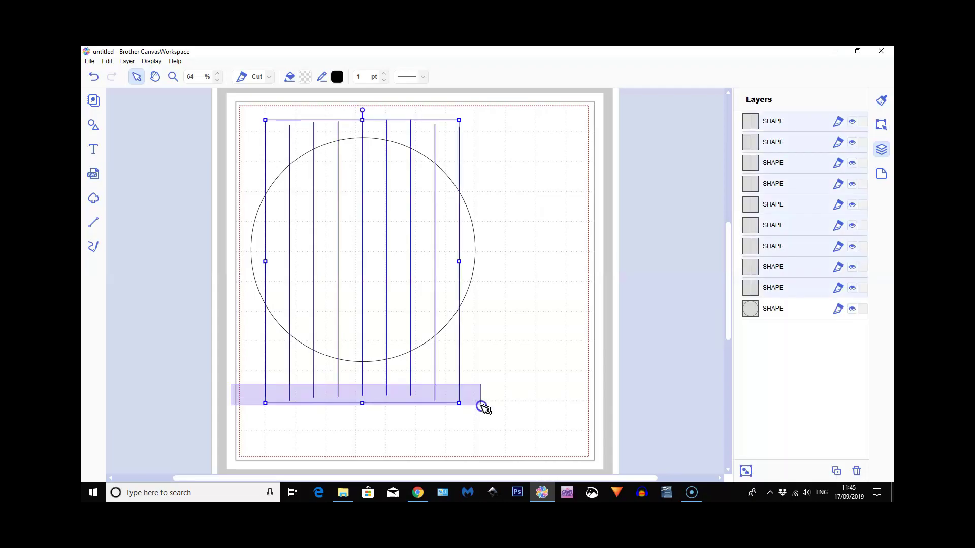
left_click(880, 126)
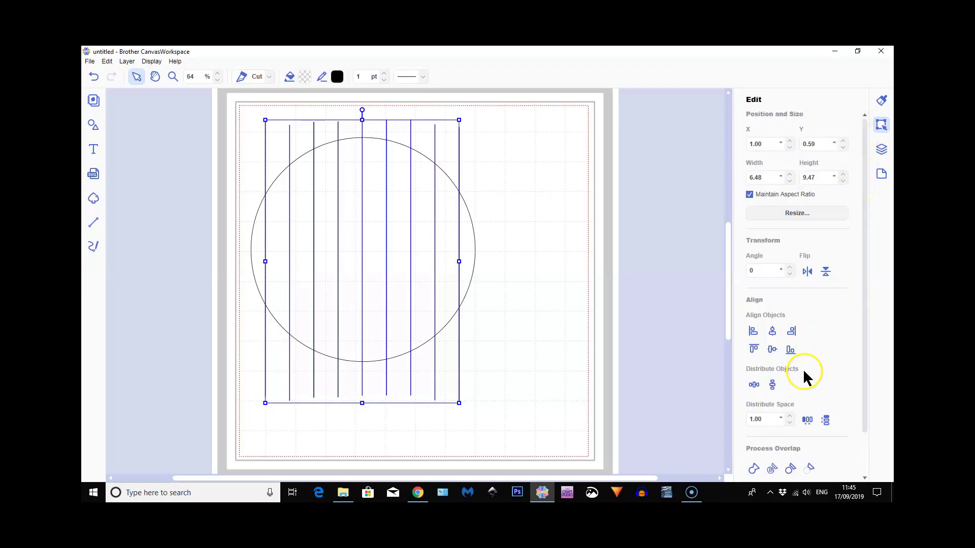
left_click(754, 349)
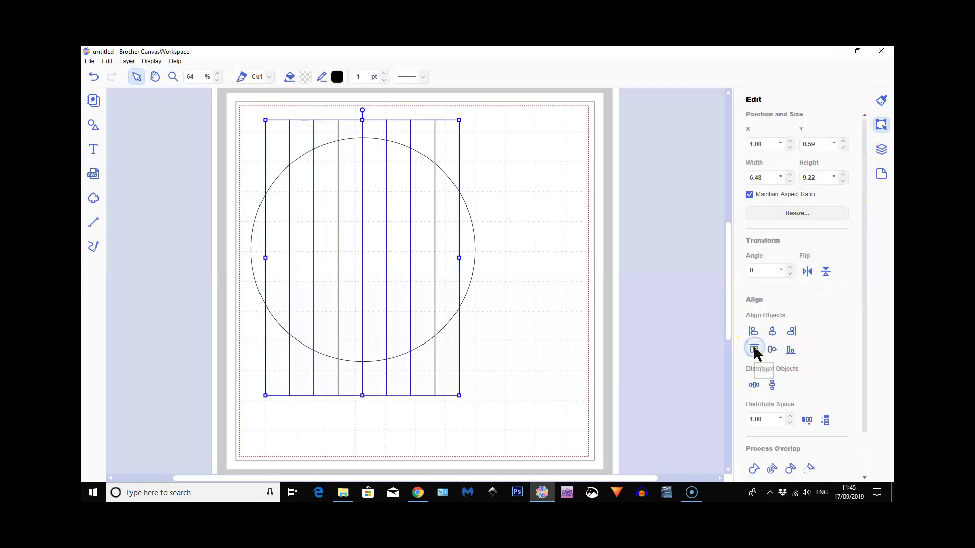
Select the circle together with all nine vertical lines and change their line type from Cut to Draw.
left_click(590, 307)
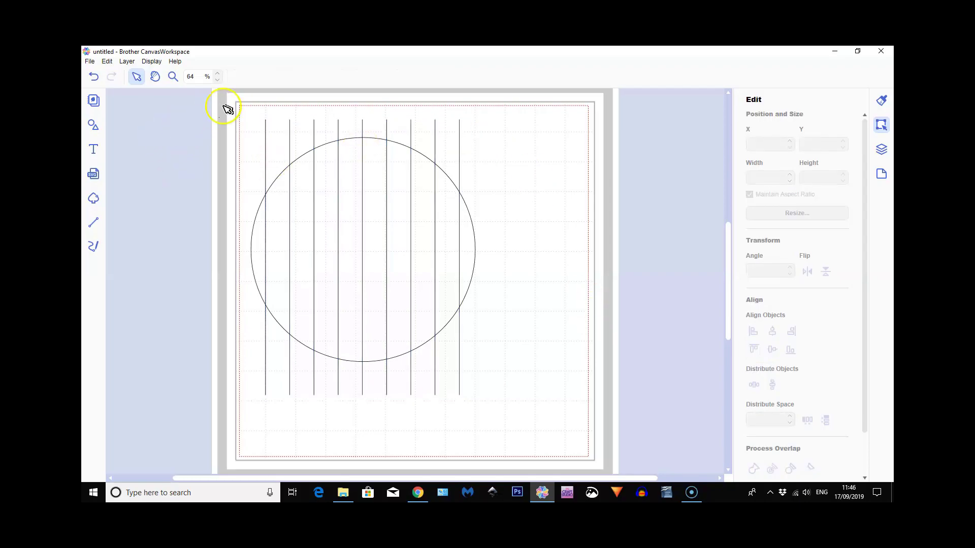
left_click_drag(227, 105, 527, 384)
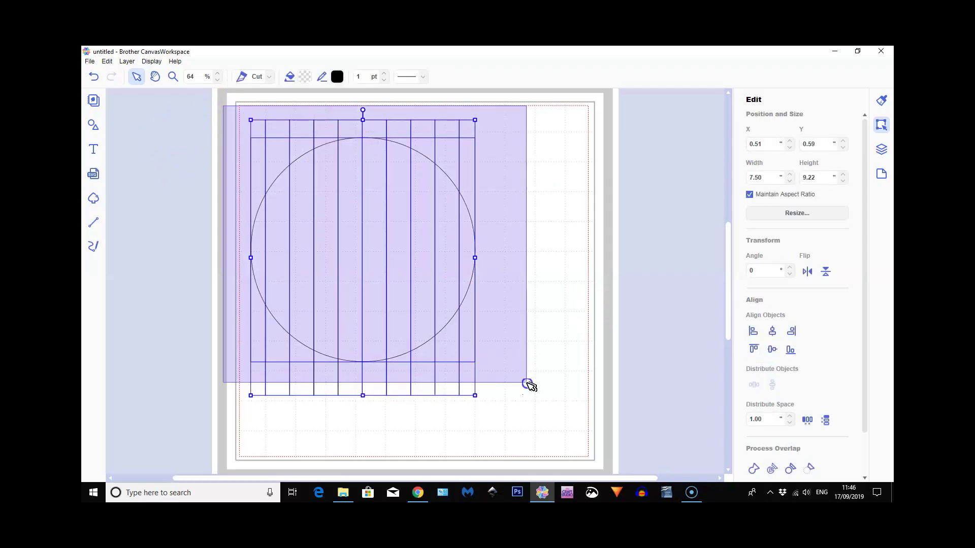
left_click(268, 77)
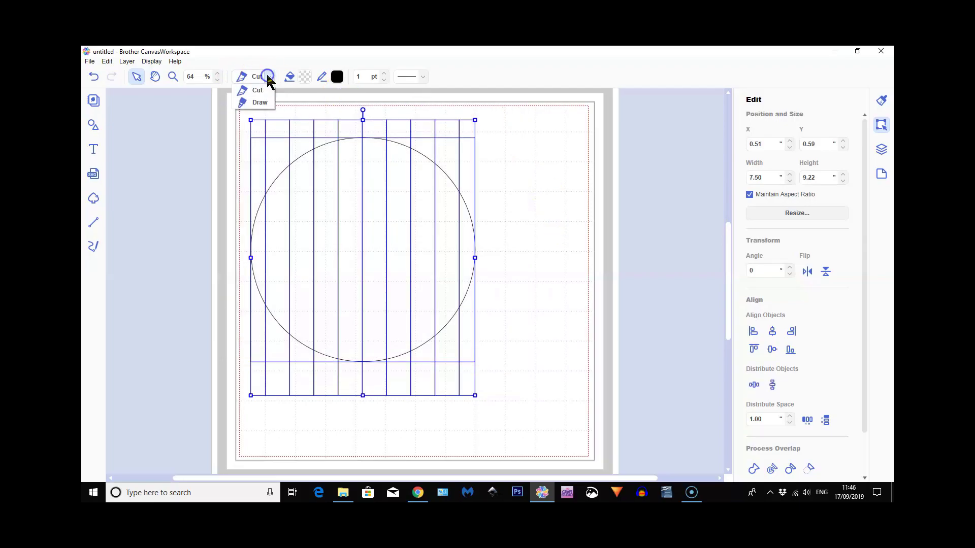
left_click(258, 101)
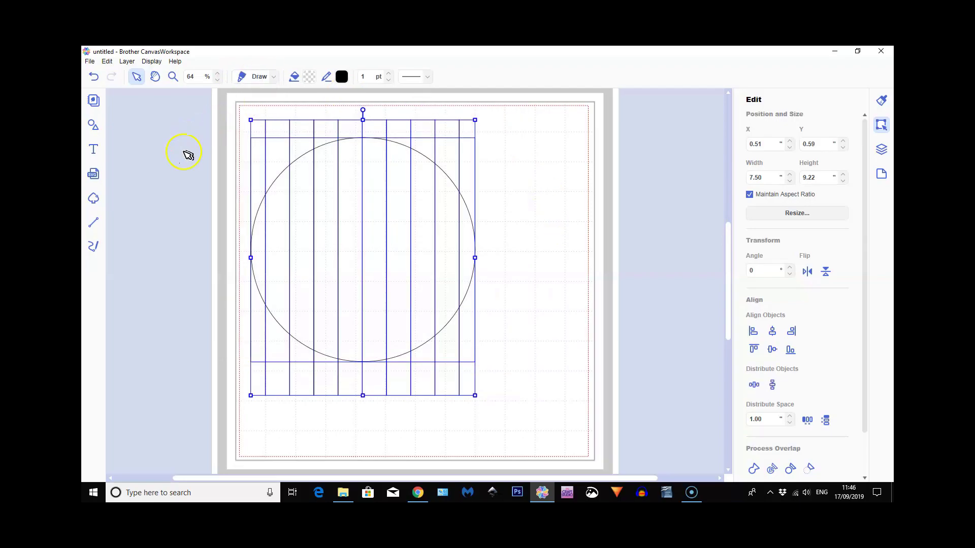
left_click(180, 228)
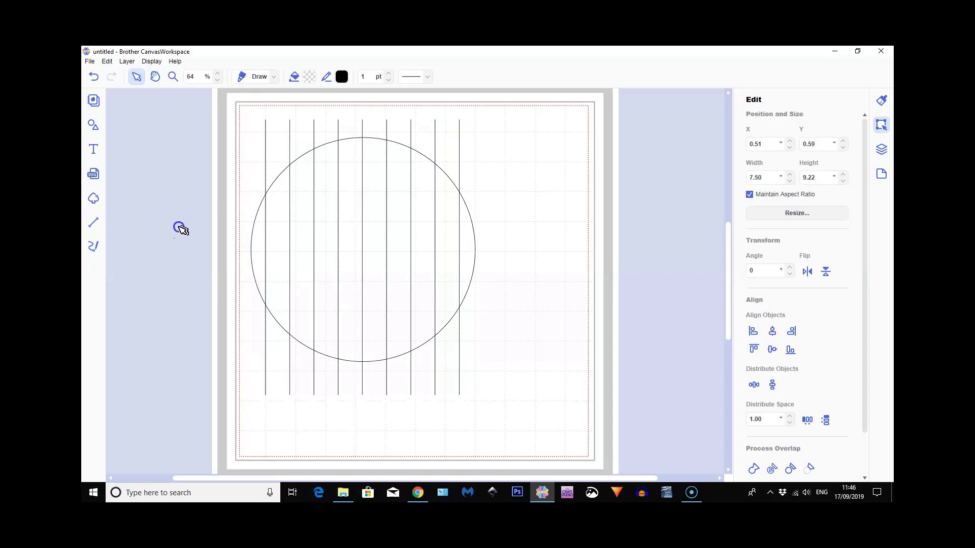
Draw a horizontal line about 7.95 inches long across the circle's middle and align it with the circle's vertical centre.
left_click(93, 223)
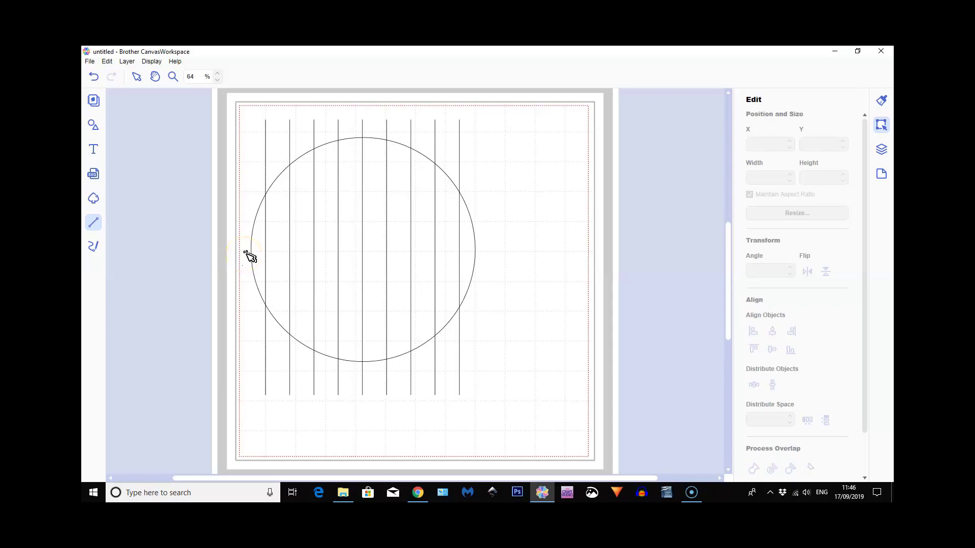
left_click_drag(244, 252, 483, 253)
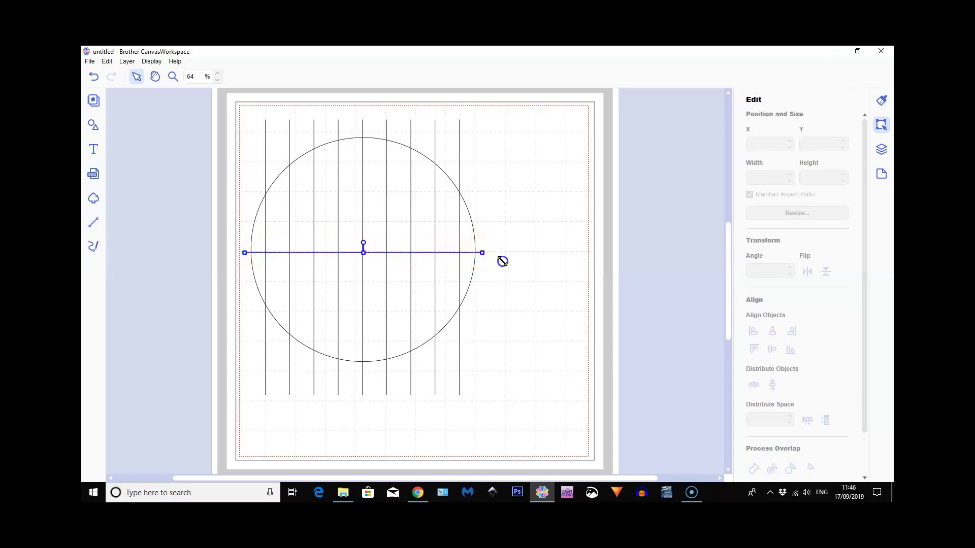
left_click(507, 320)
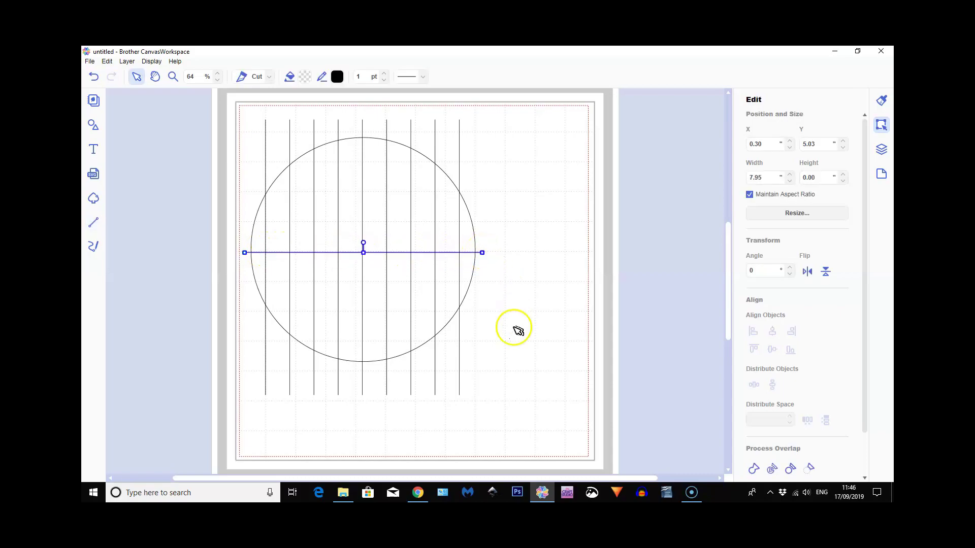
left_click(473, 238, "shift")
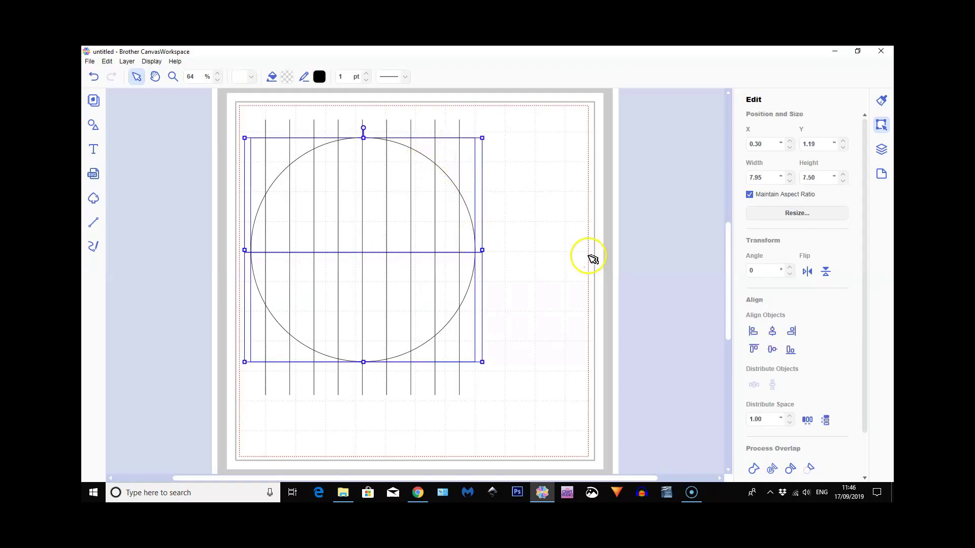
left_click(772, 350)
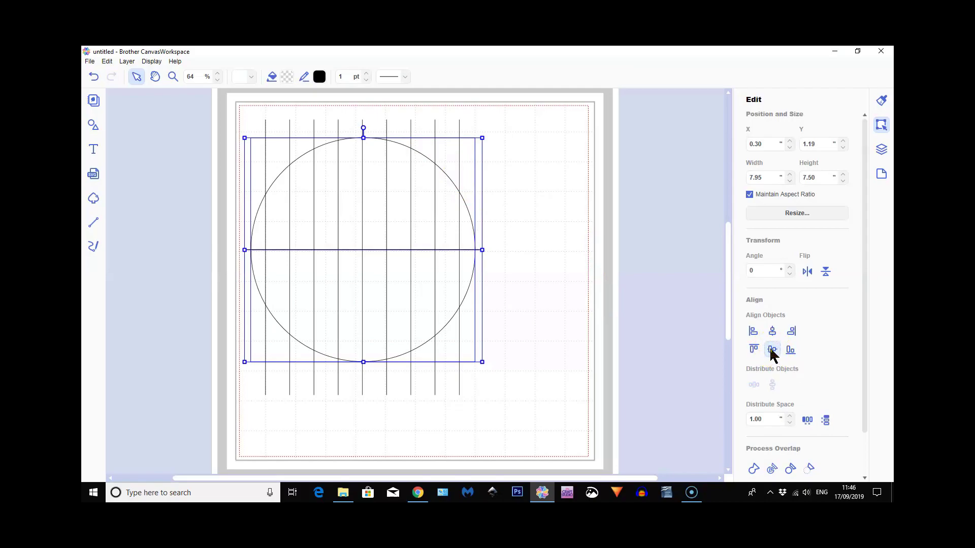
left_click(570, 344)
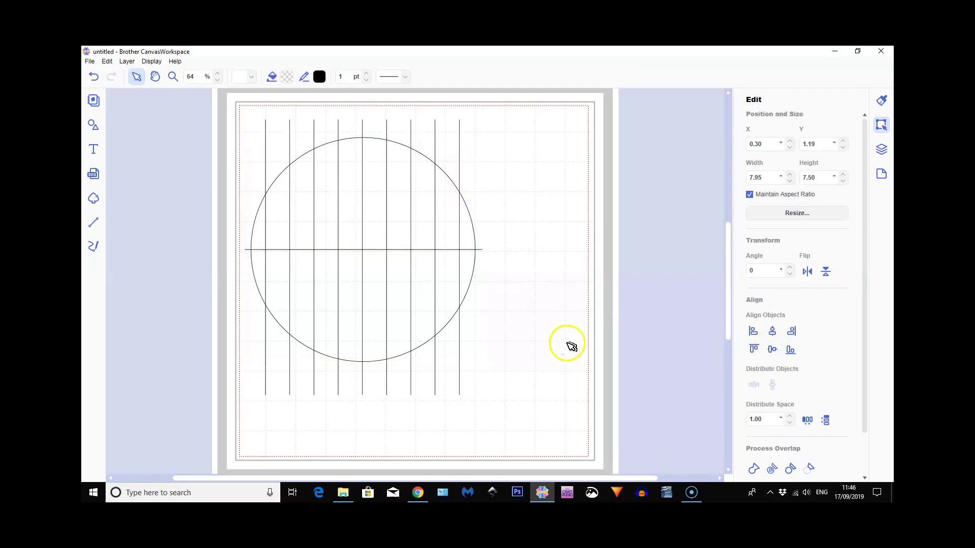
left_click(546, 398)
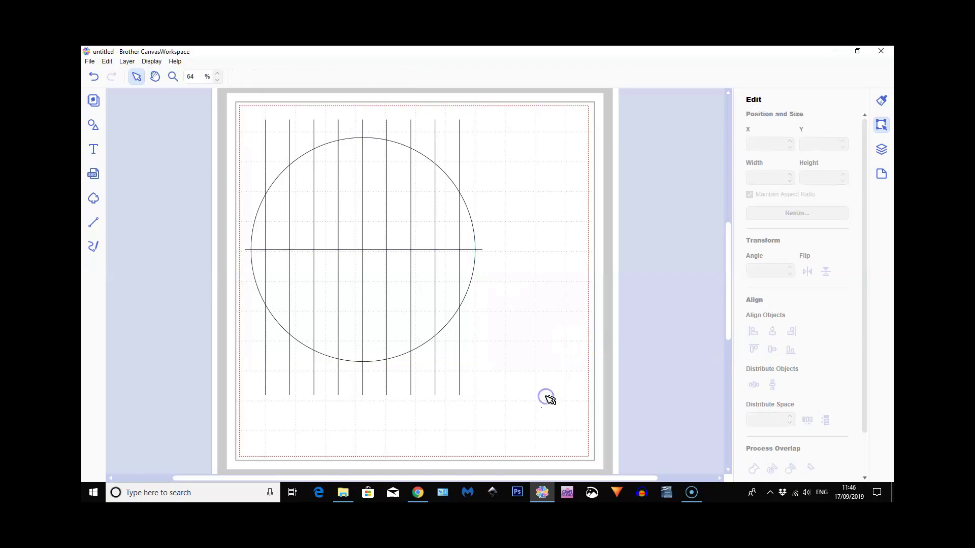
Change the horizontal centre line's type to Draw.
left_click(479, 250)
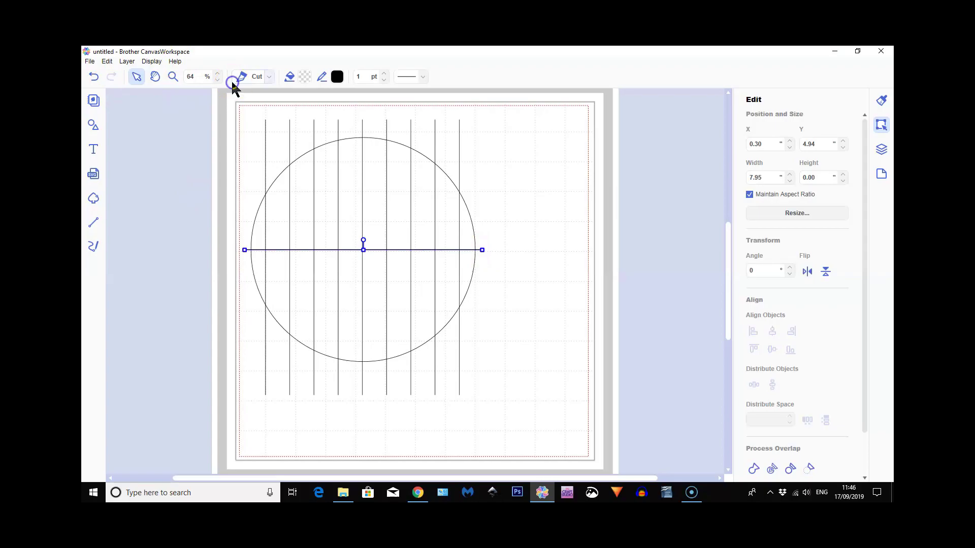
left_click(269, 77)
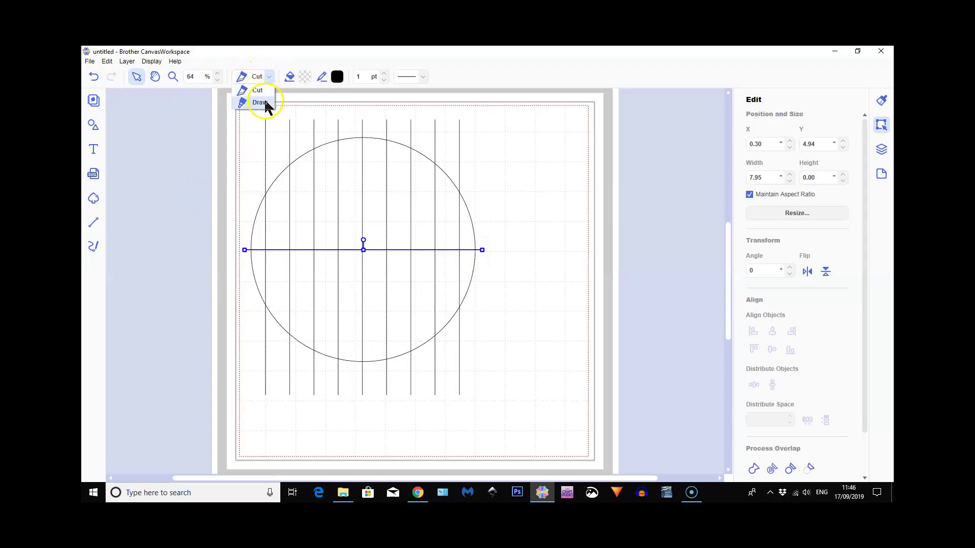
key("Return")
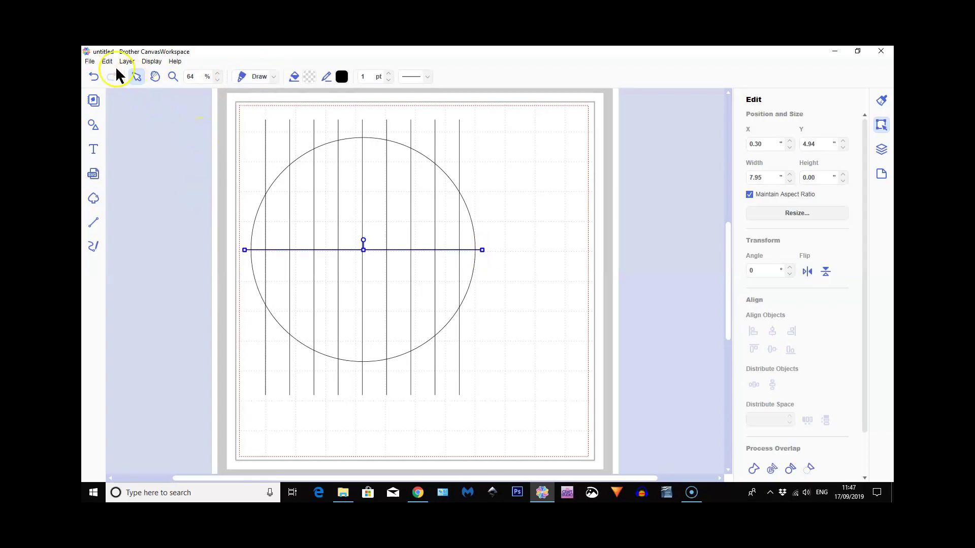
Transfer the design as an FCM file to the registered cutting machine via the internet and dismiss the confirmation.
left_click(91, 62)
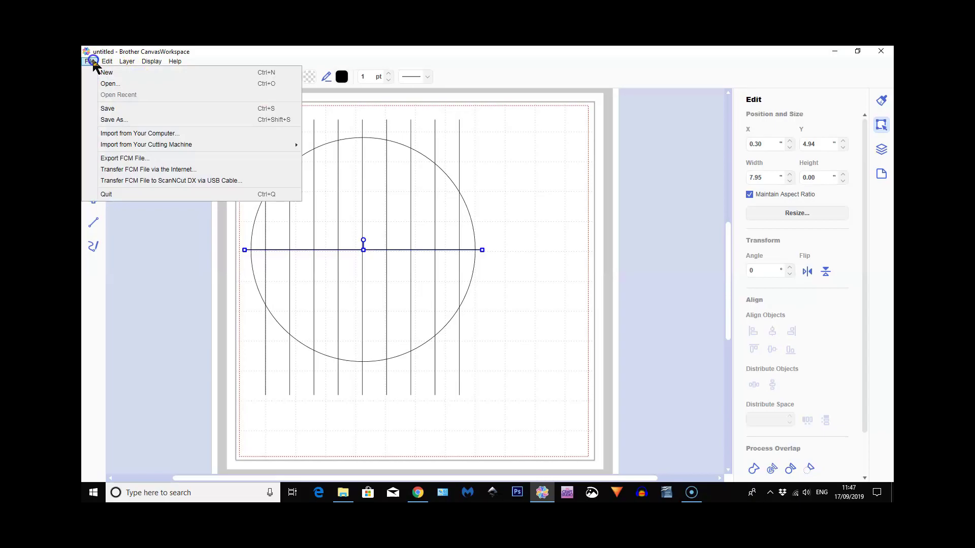
left_click(132, 170)
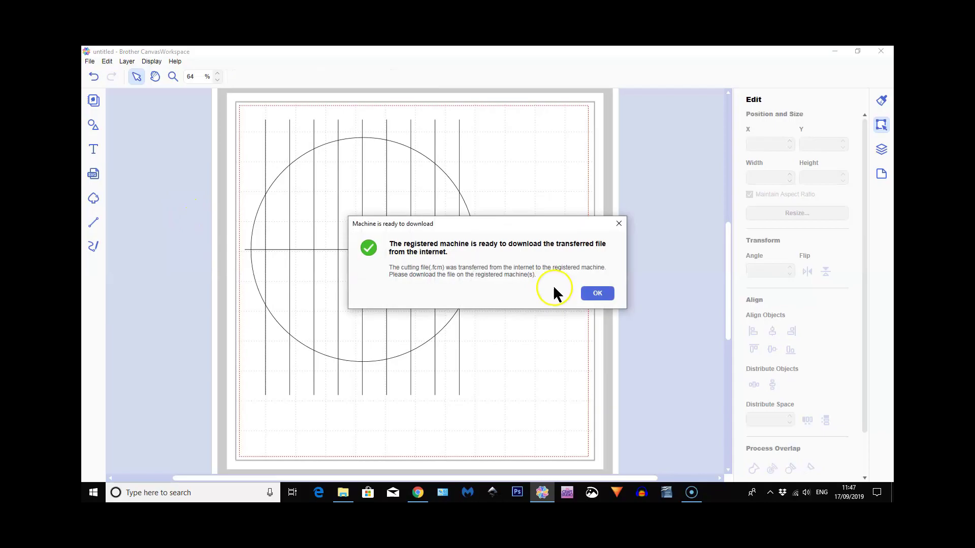
left_click(597, 293)
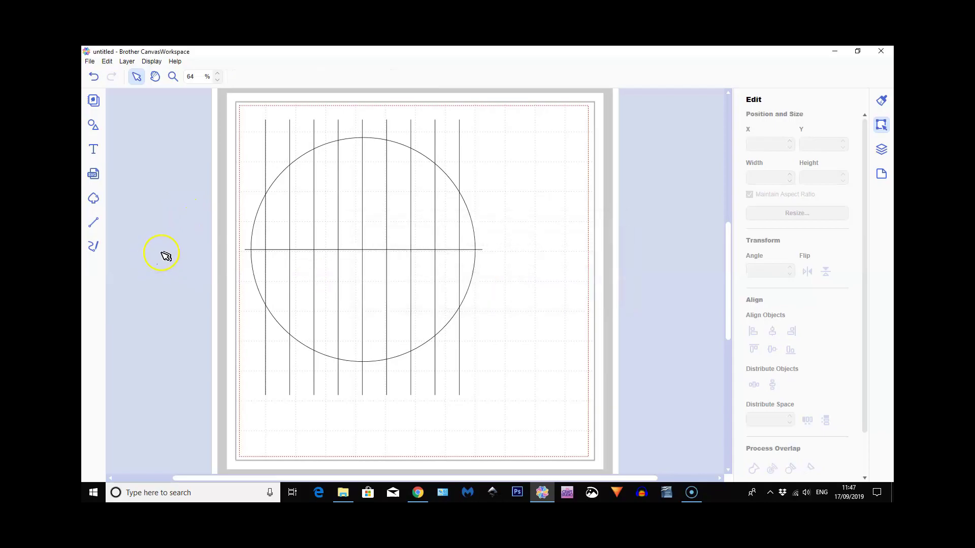